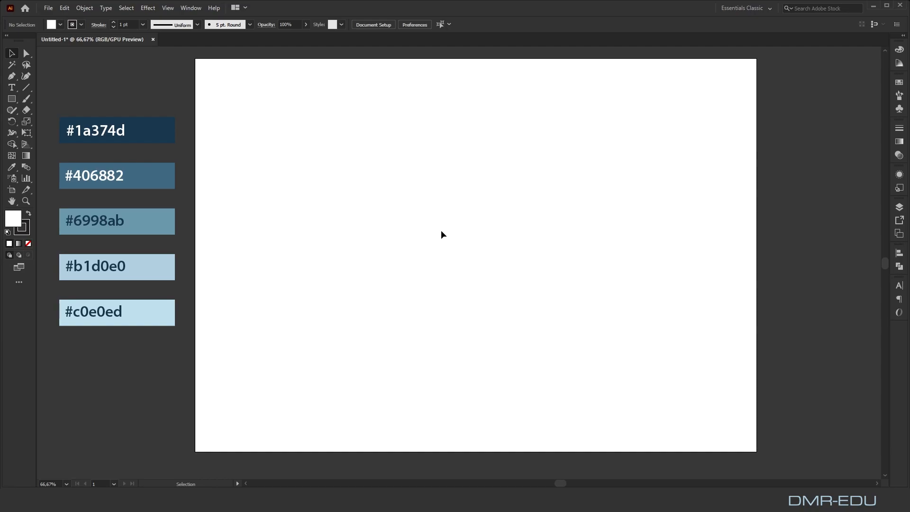
Create a spiral on the artboard with a 50 px radius, 80% decay and 10 segments
left_click(26, 87)
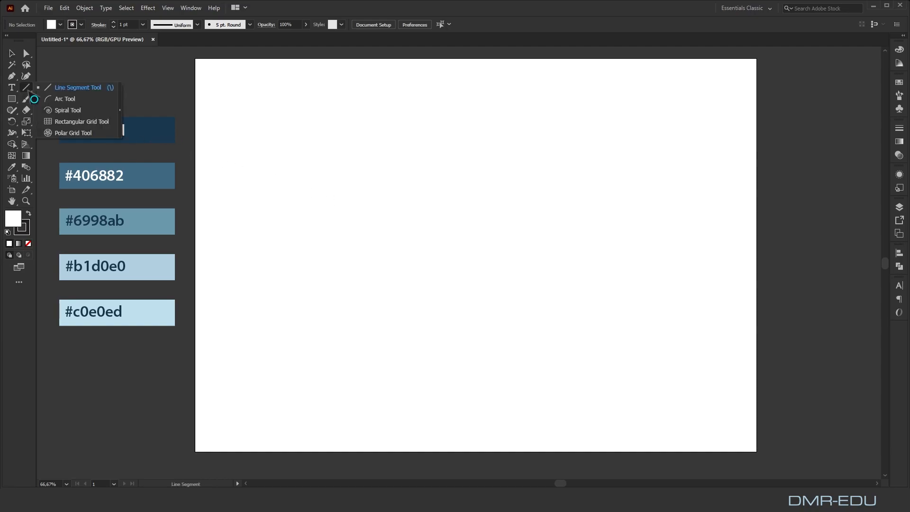
left_click(68, 110)
left_click(425, 208)
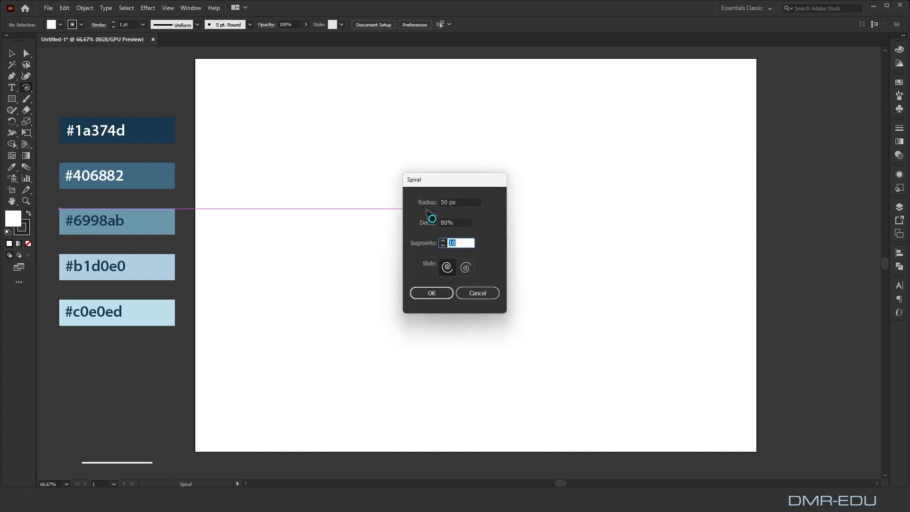
left_click(429, 292)
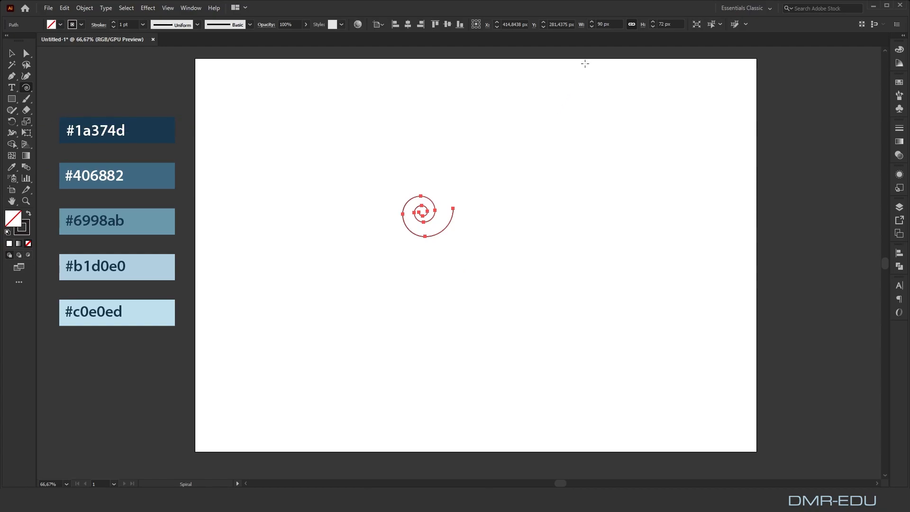
Scale the spiral proportionally to 250 px wide and rotate it 90° clockwise
key("v")
double_click(601, 24)
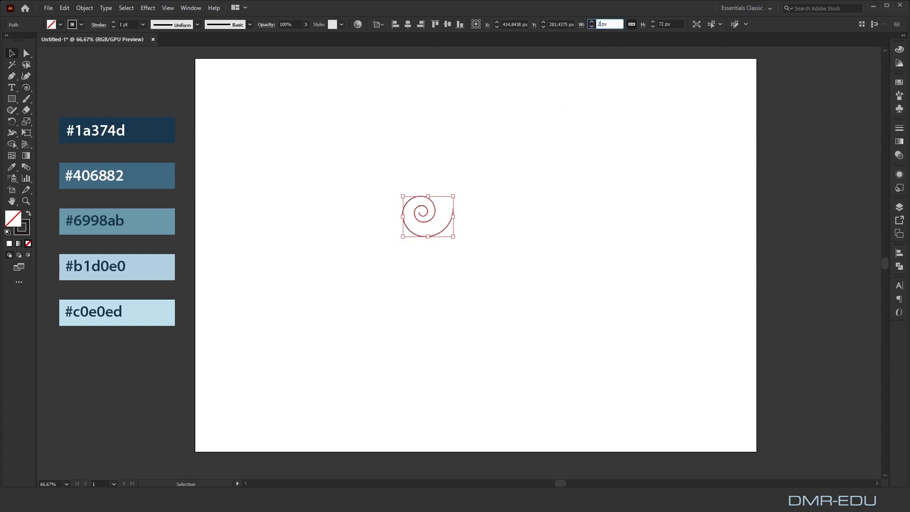
left_click(577, 103)
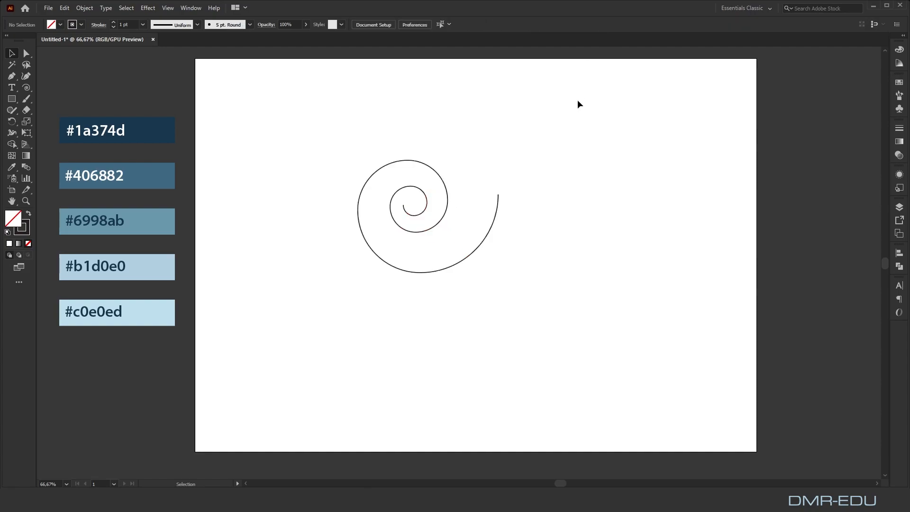
left_click(496, 212)
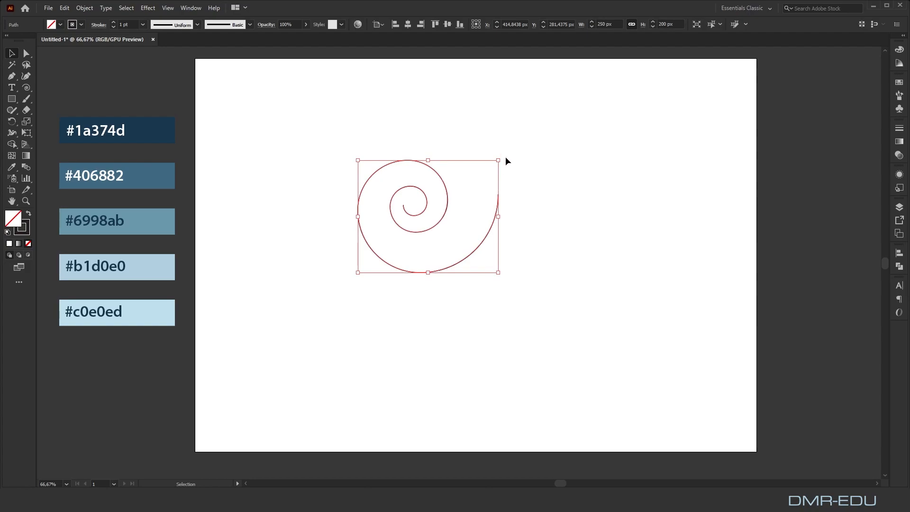
left_click_drag(501, 154, 497, 255)
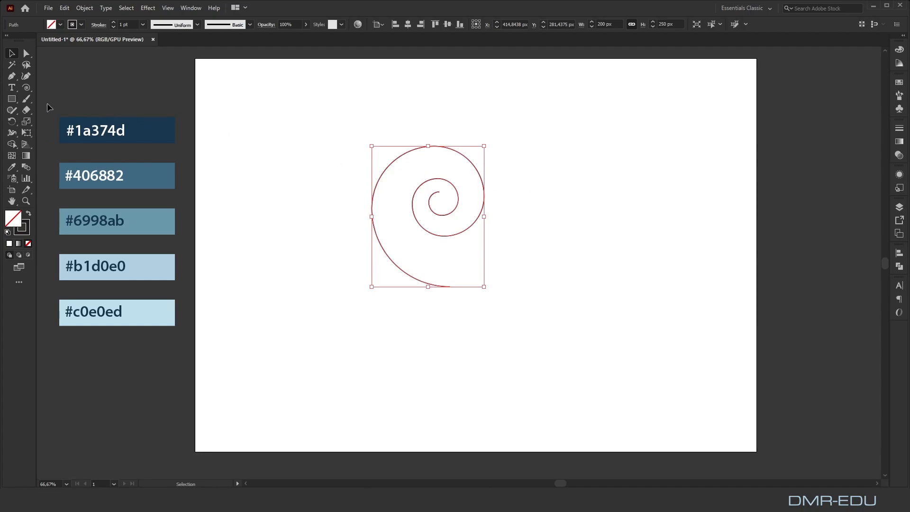
Cut the spiral at its topmost anchor with the Scissors tool and delete the inner portion, keeping only the outer left arc
left_click(29, 112)
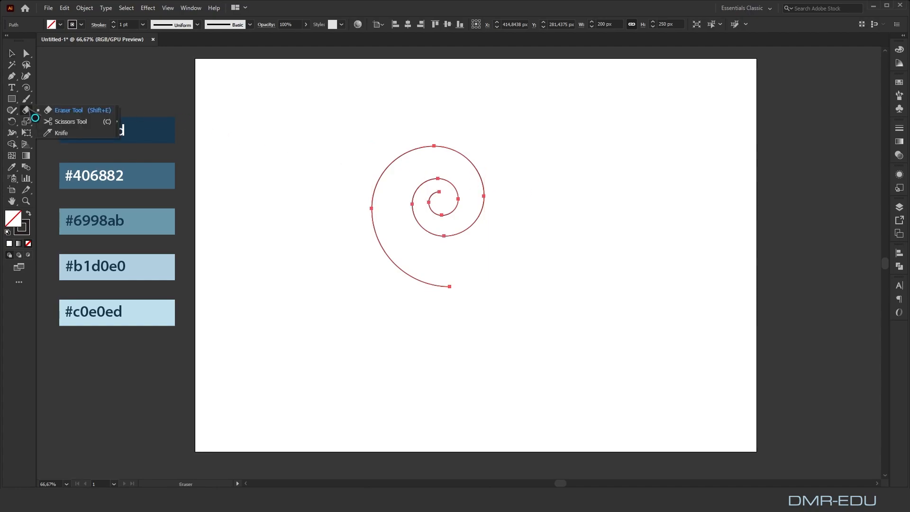
left_click(71, 118)
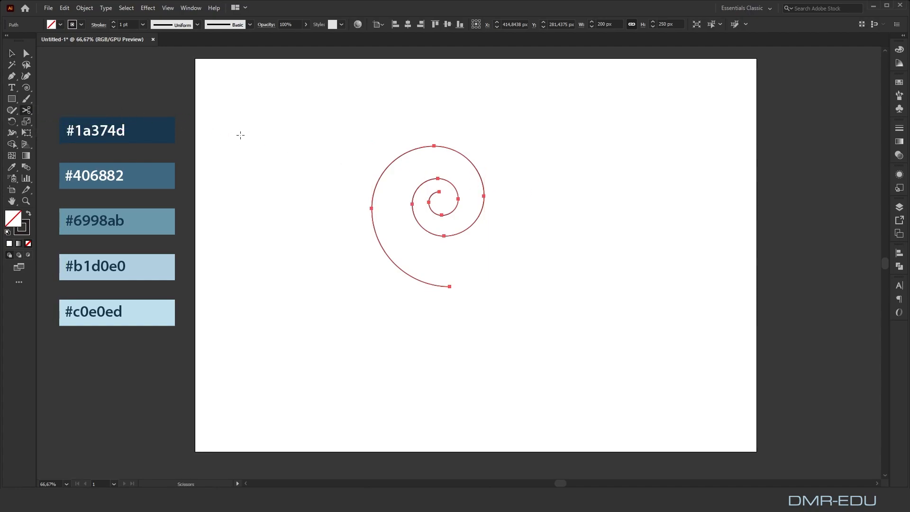
left_click(434, 146)
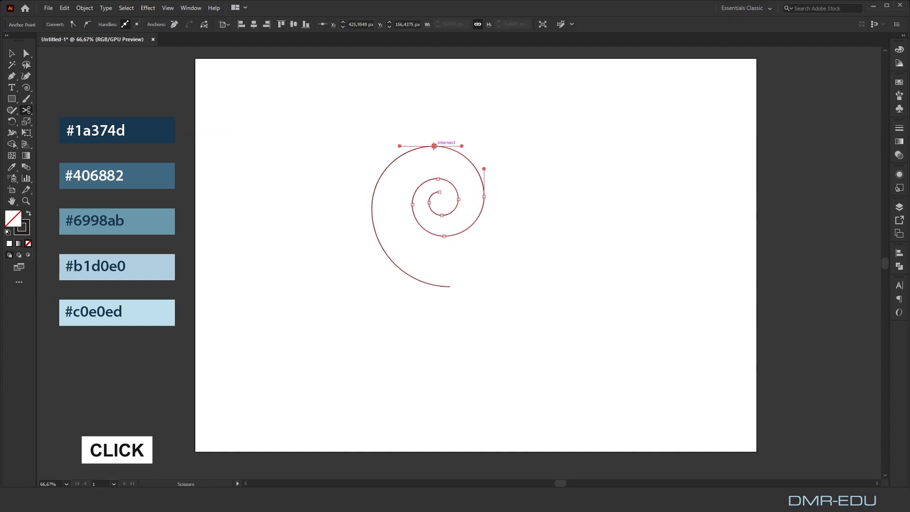
left_click(65, 8)
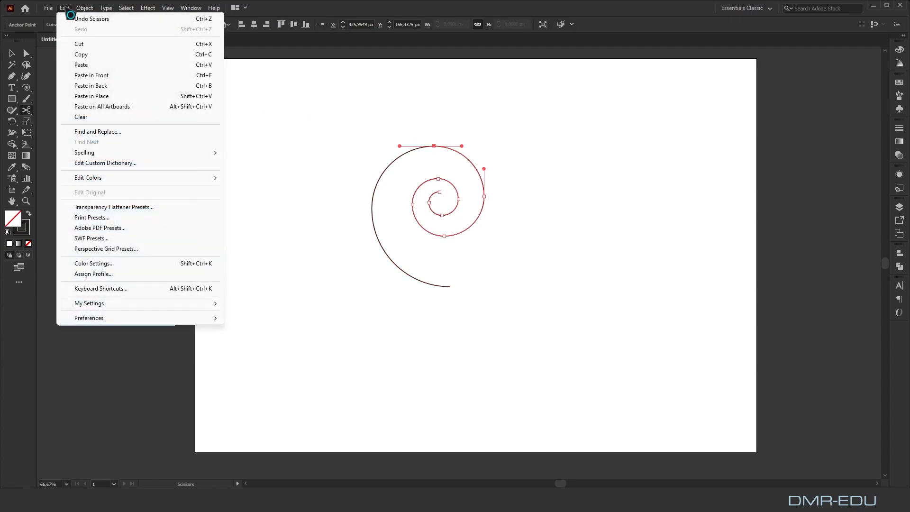
left_click(86, 118)
left_click(65, 8)
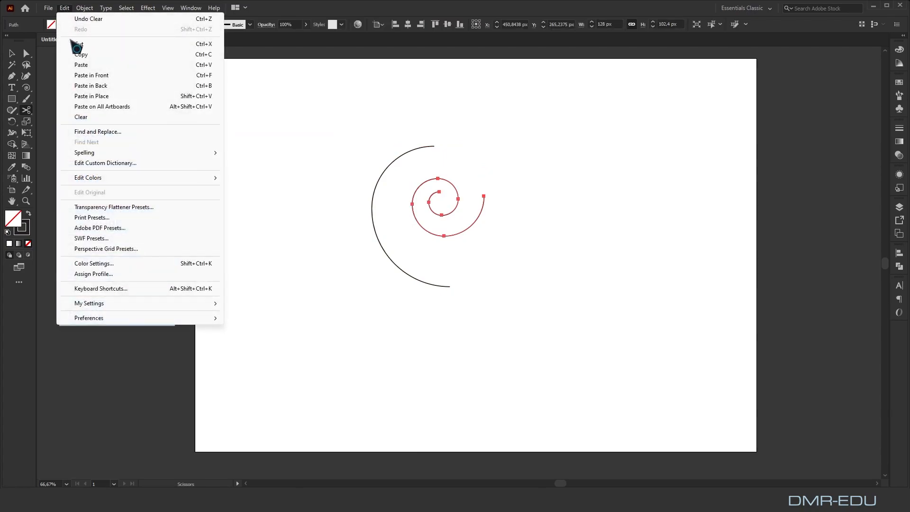
left_click(88, 117)
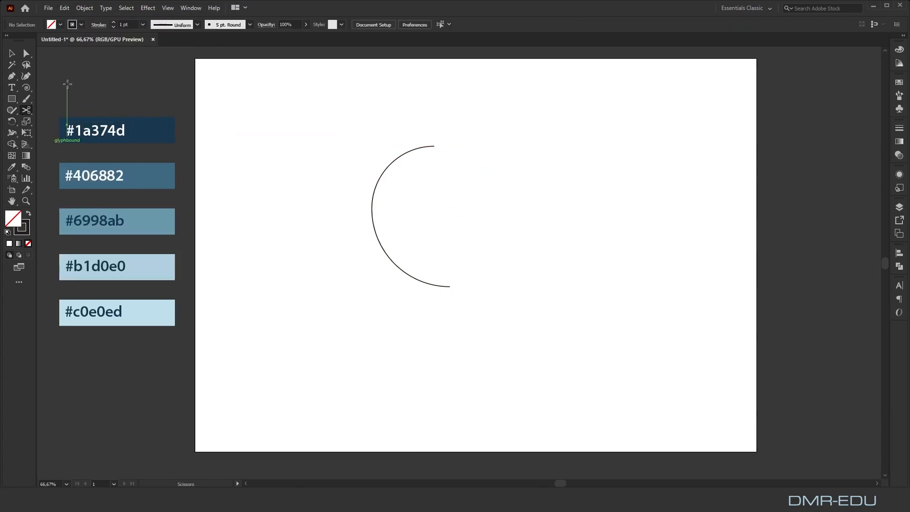
Copy the remaining arc and paste the duplicate in front of it
left_click(12, 54)
left_click_drag(376, 182, 402, 198)
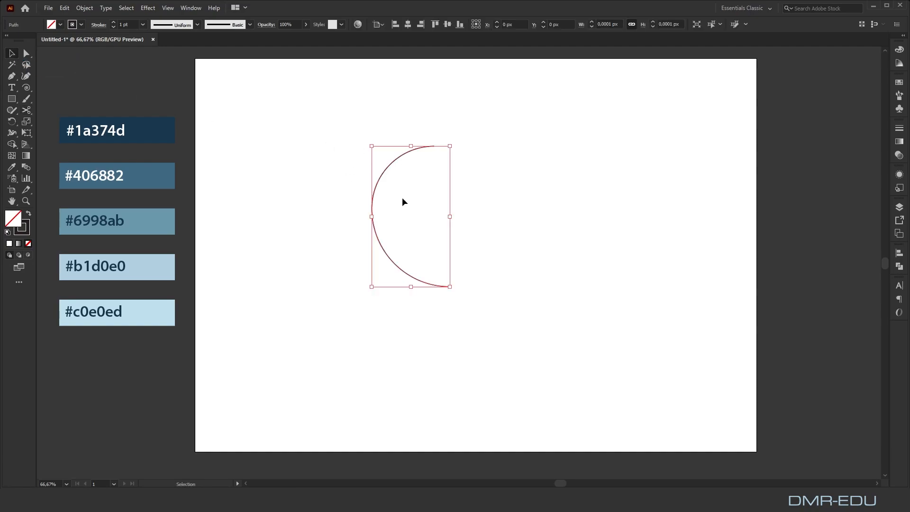
left_click(65, 8)
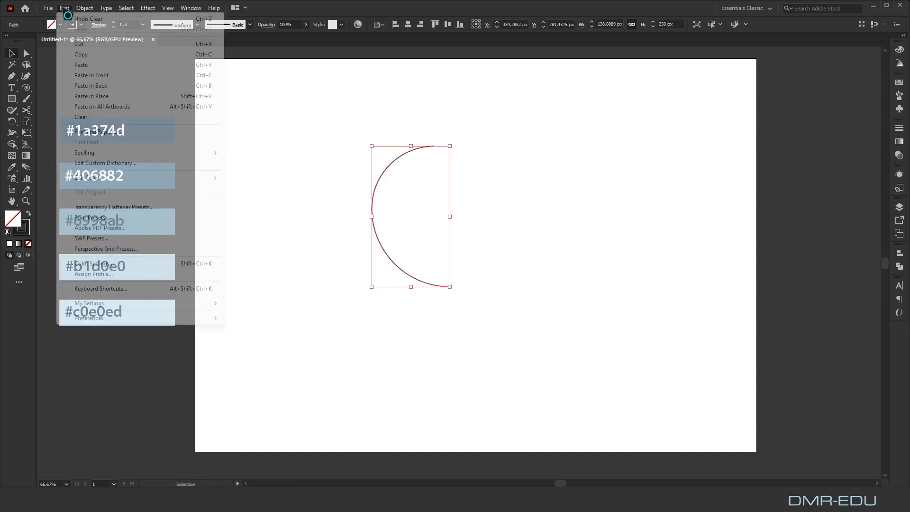
left_click(84, 55)
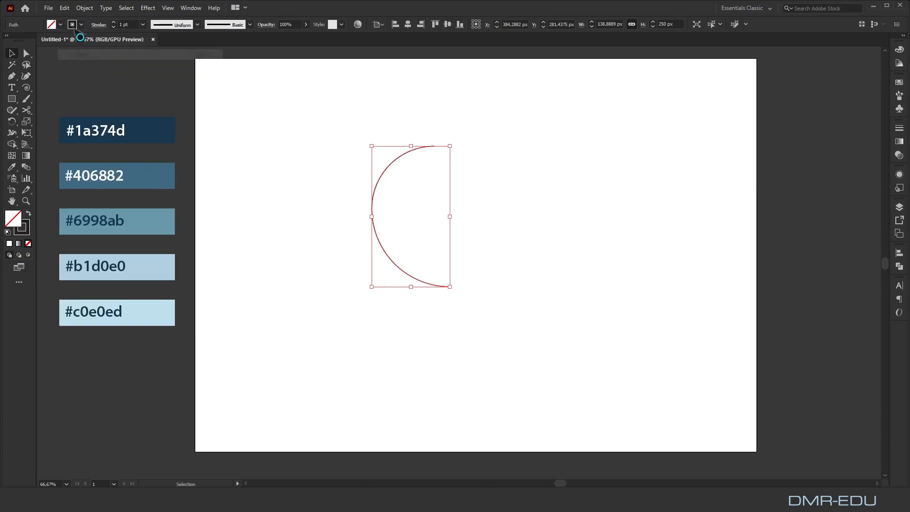
left_click(65, 8)
left_click(88, 76)
Scale the duplicate arc proportionally to 250 px wide and align its upper endpoint with the original arc's
left_click_drag(599, 24, 633, 23)
key("BackSpace")
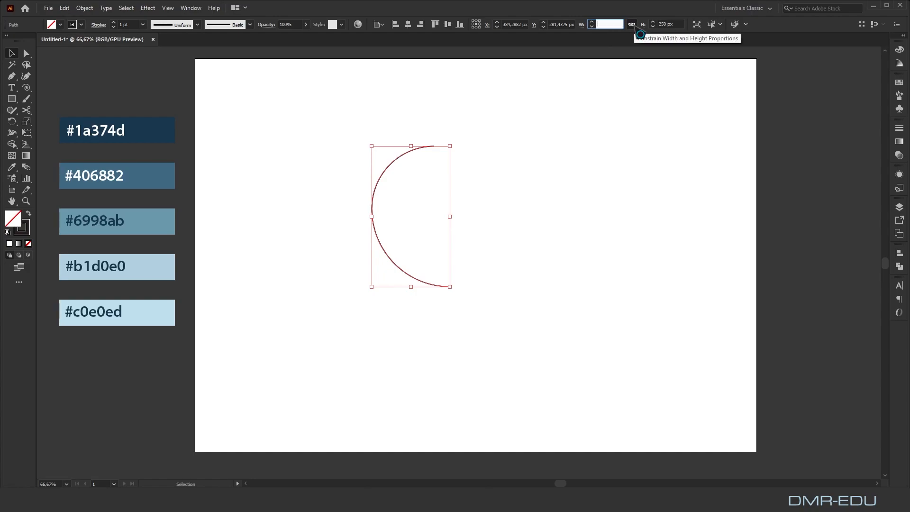
type("250")
left_click(529, 180)
left_click_drag(422, 97, 405, 150)
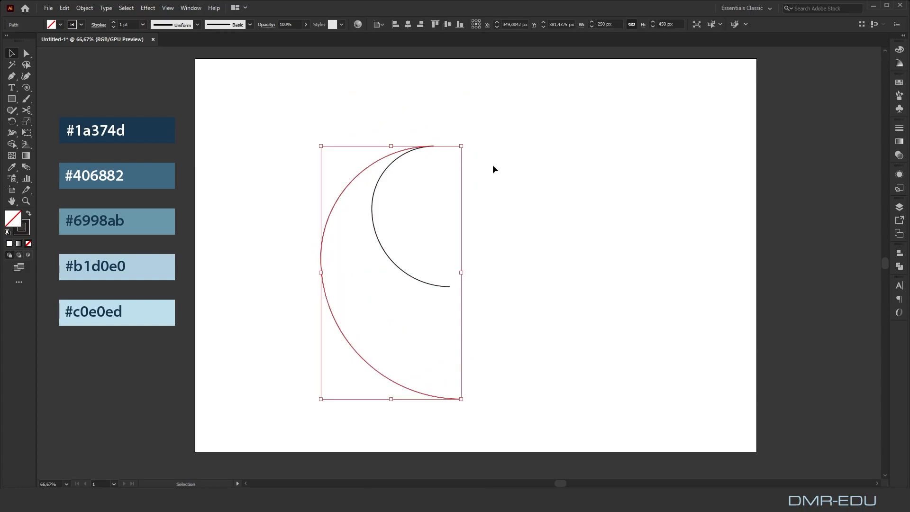
left_click(512, 169)
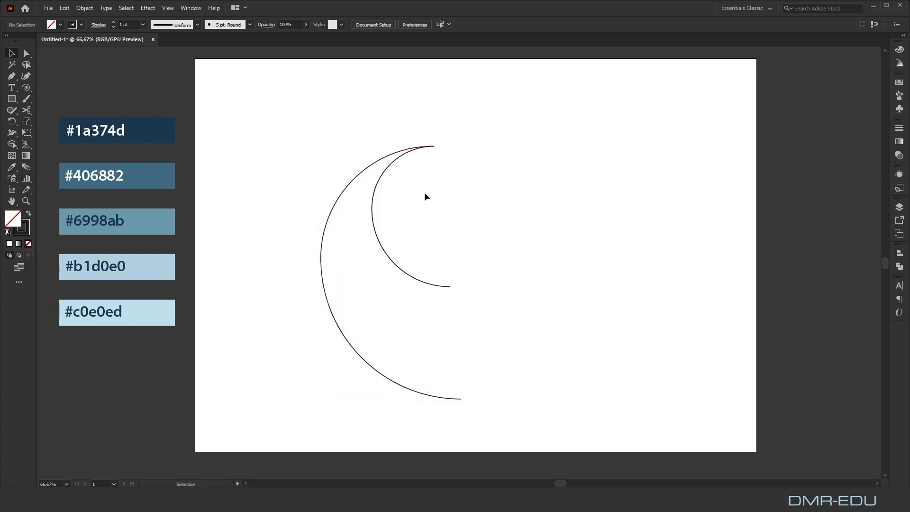
Set the larger arc's width to 200 px proportionally and move its upper endpoint onto the smaller arc's
left_click(329, 220)
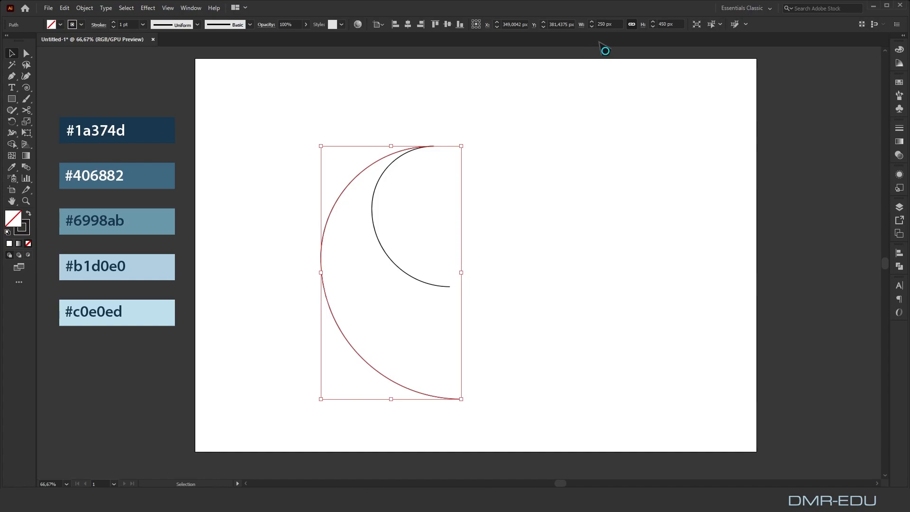
left_click(601, 24)
left_click(544, 162)
left_click_drag(353, 208, 361, 183)
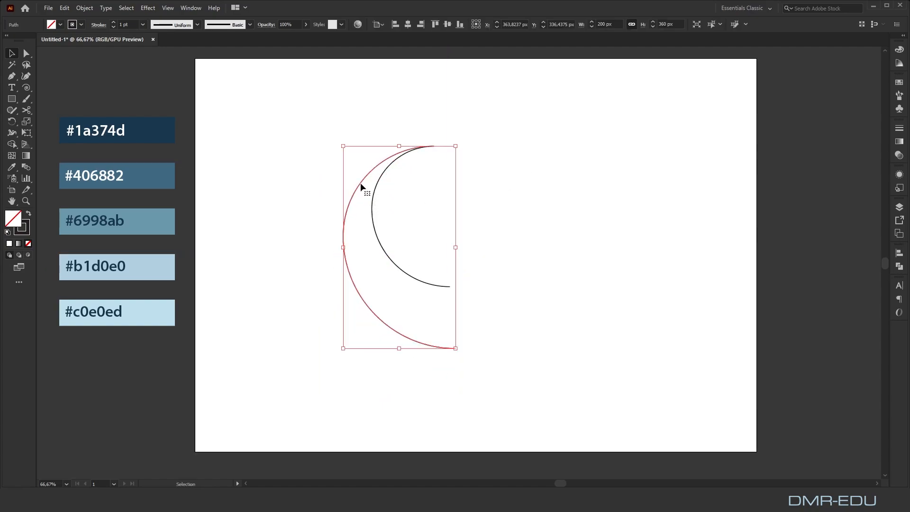
left_click(547, 184)
Select both arcs and blend the inner arc into the outer one with the Blend tool
left_click_drag(513, 131, 328, 387)
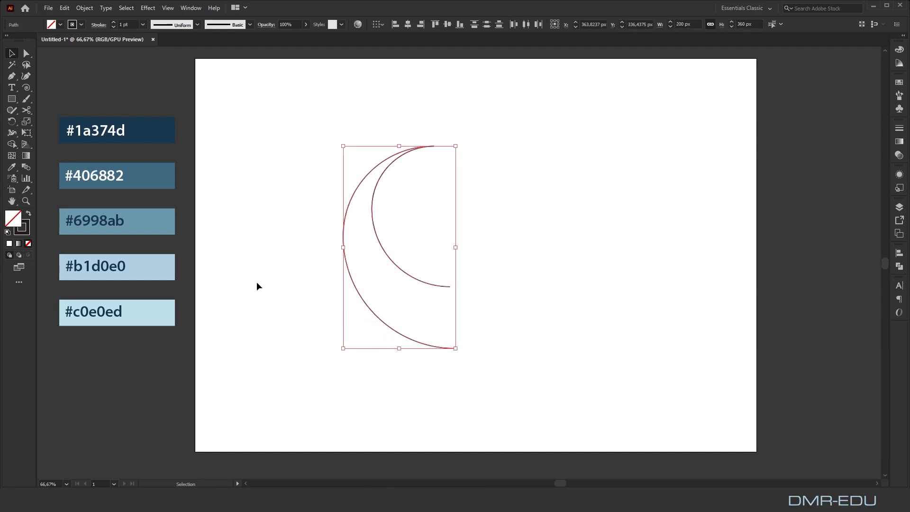
left_click(26, 166)
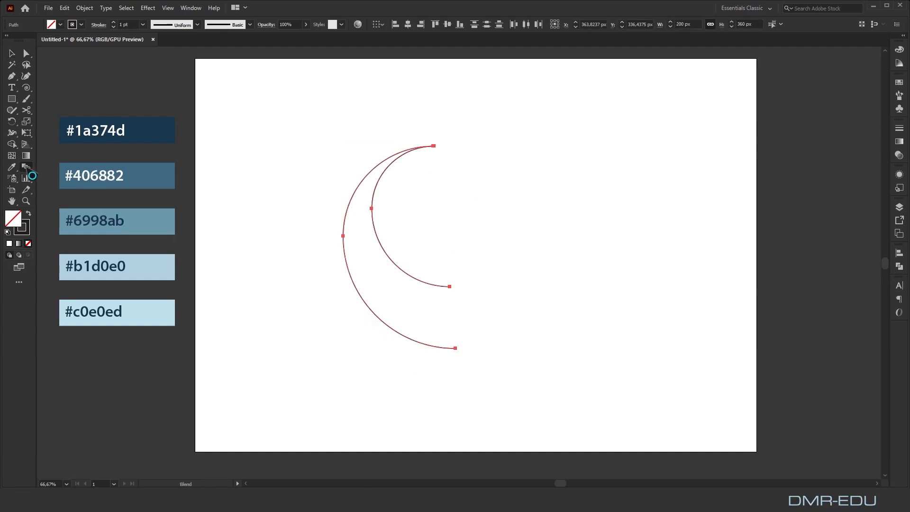
left_click(397, 267)
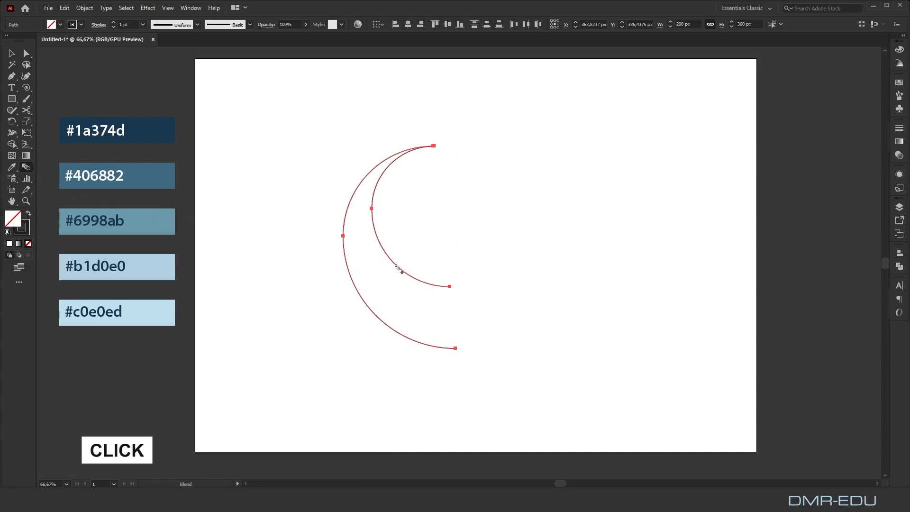
left_click(351, 274)
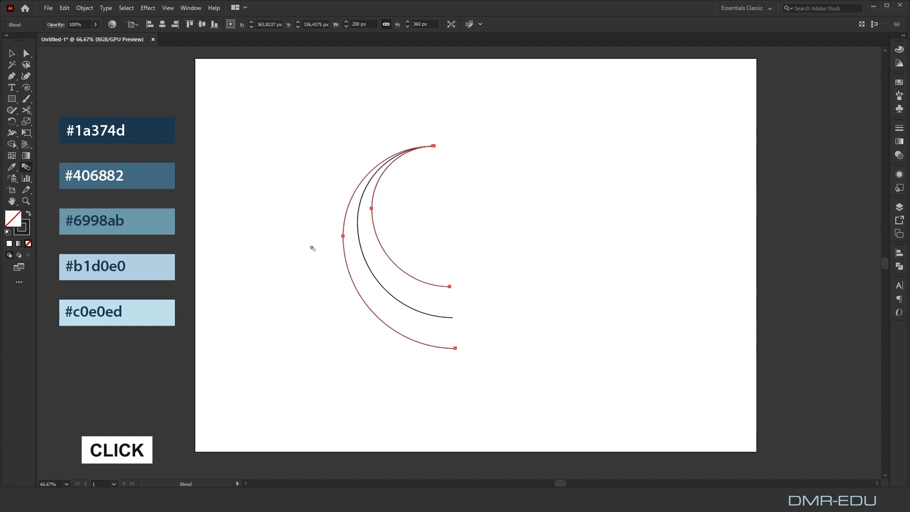
Set the blend's spacing to Specified Steps with 5 steps
left_click(85, 8)
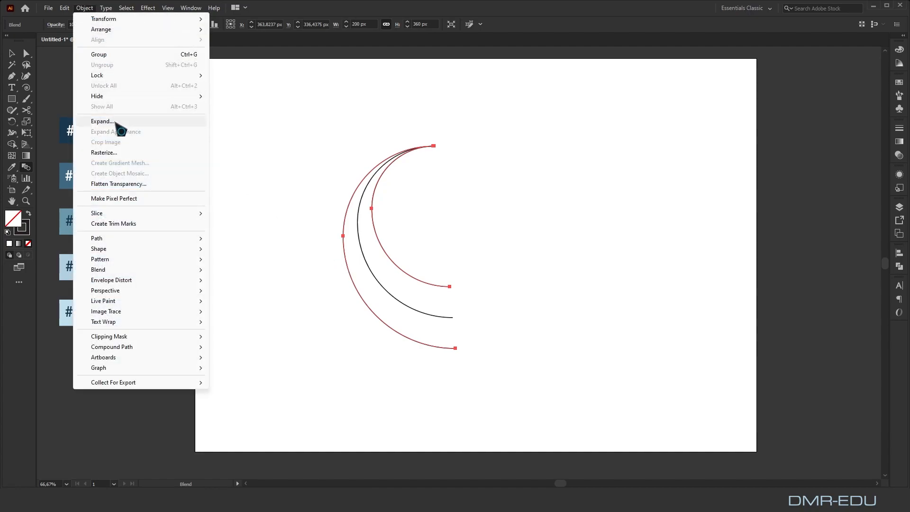
mouse_move(148, 269)
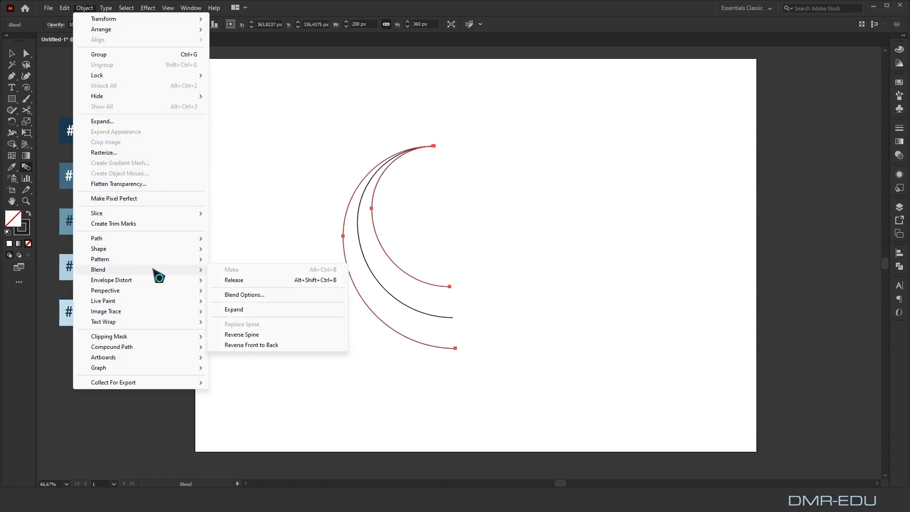
left_click(248, 294)
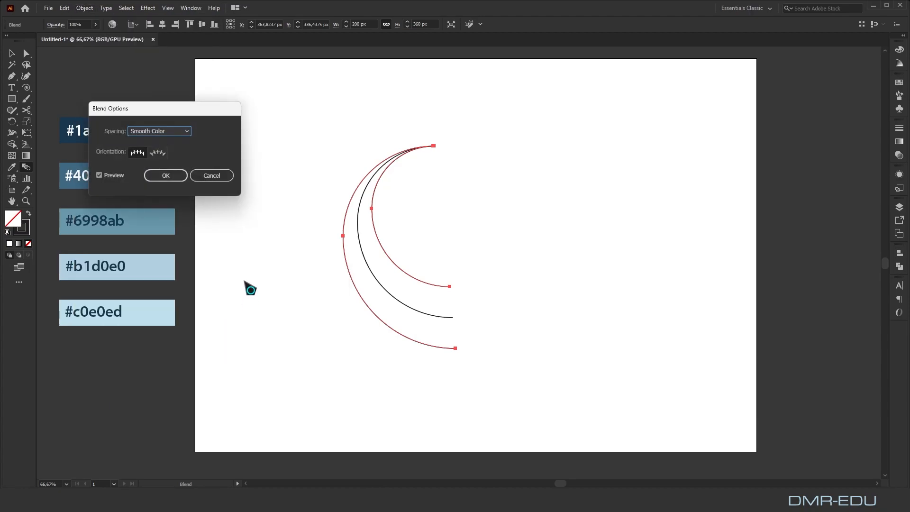
left_click(177, 133)
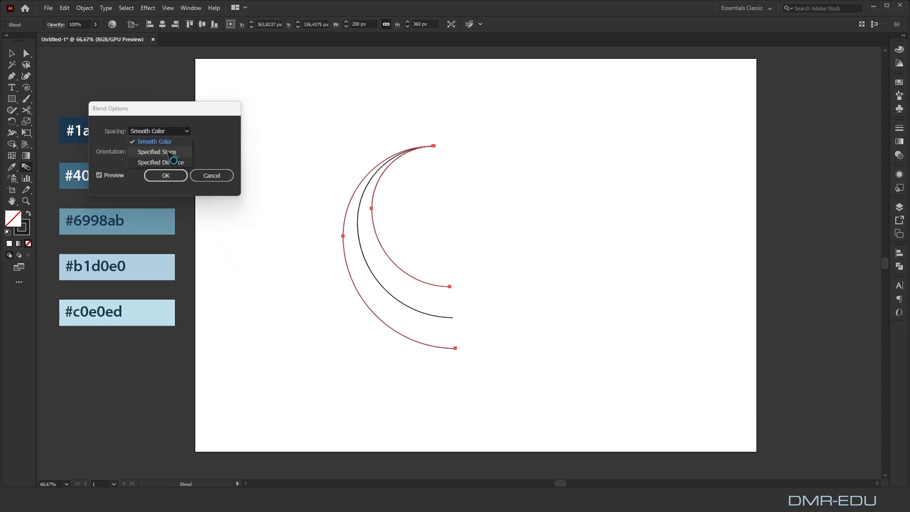
left_click(168, 152)
type("5")
left_click(180, 175)
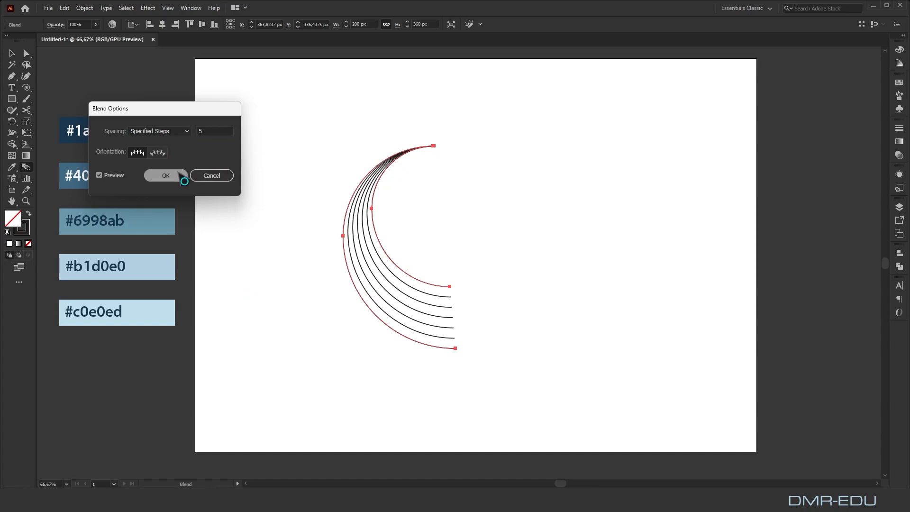
Expand the blend into separate paths with Object, Fill and Stroke included, and deselect it
left_click(12, 53)
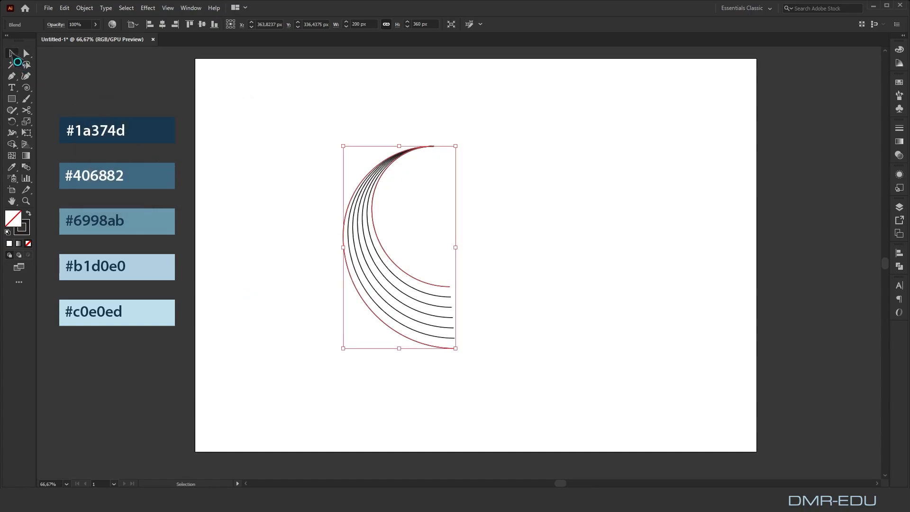
left_click(85, 8)
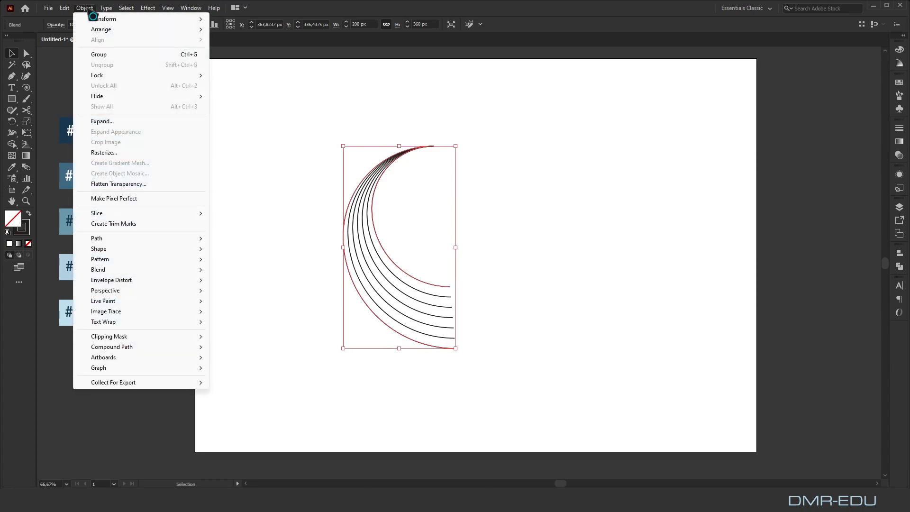
left_click(112, 121)
left_click(286, 335)
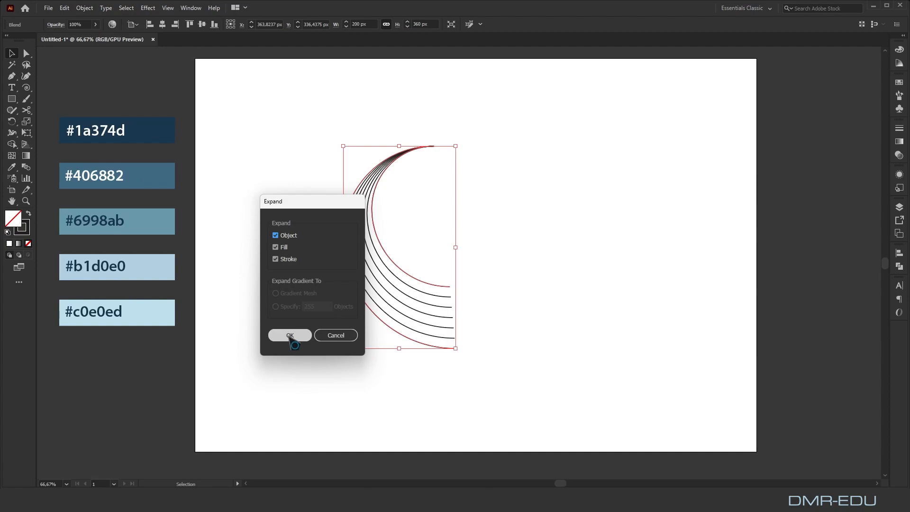
left_click(532, 255)
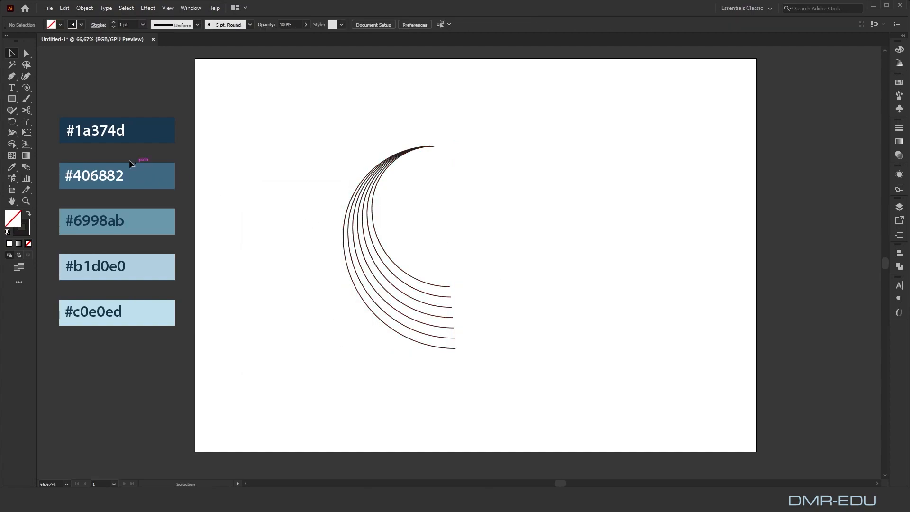
Draw a vertical line about 225 px long across the lower ends of all the arcs
left_click(26, 87)
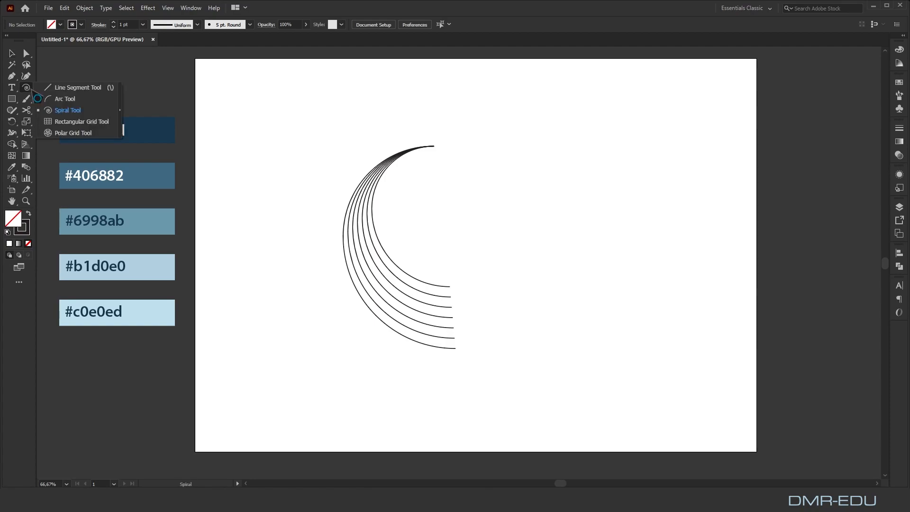
left_click(64, 88)
left_click_drag(439, 275, 439, 396)
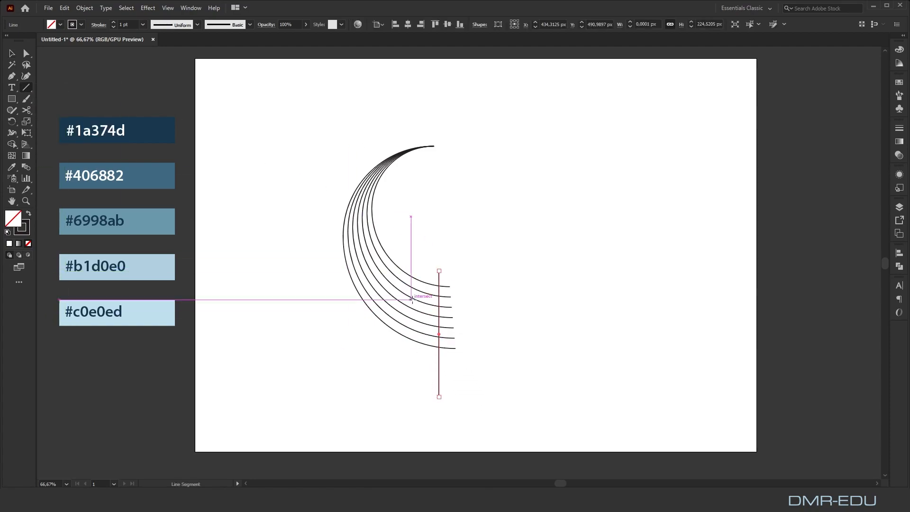
Select the arcs and the vertical line, and turn the six gaps between the arcs into separate shapes with Shape Builder
left_click(14, 54)
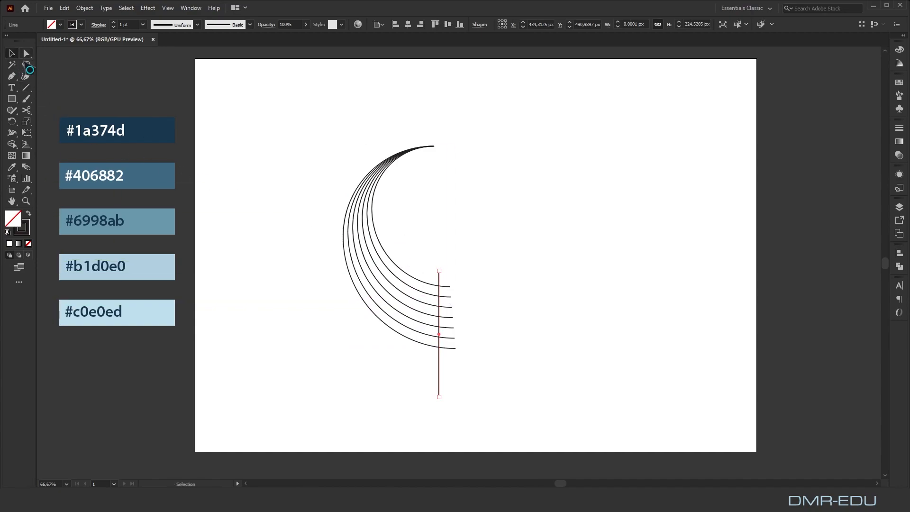
left_click_drag(313, 124, 498, 391)
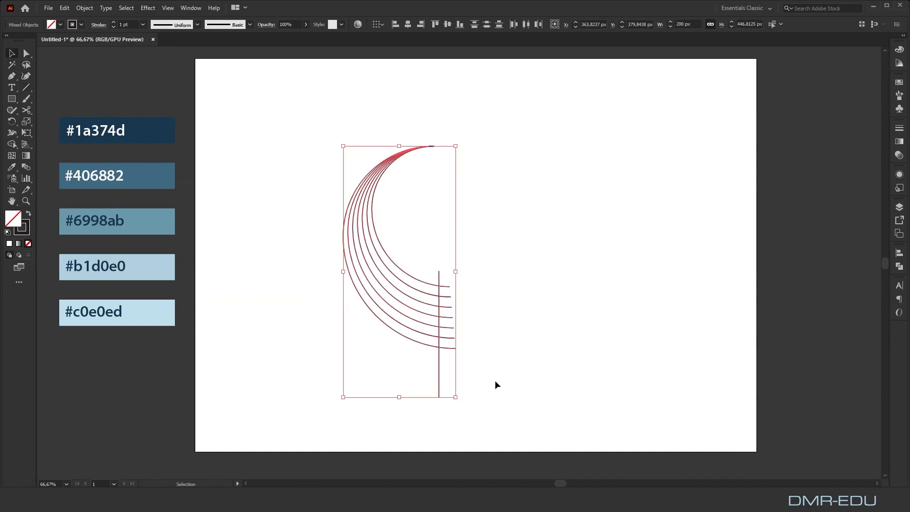
left_click(14, 144)
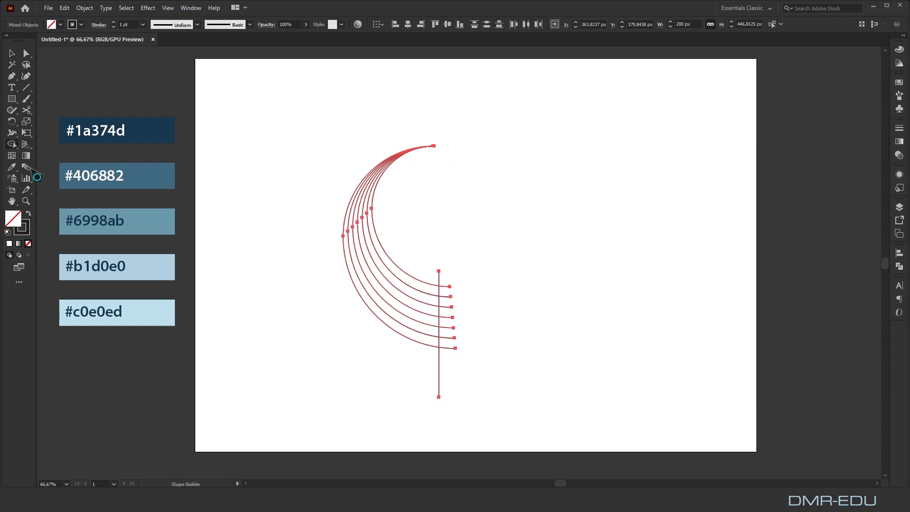
left_click(419, 336)
left_click(420, 327)
left_click(422, 318)
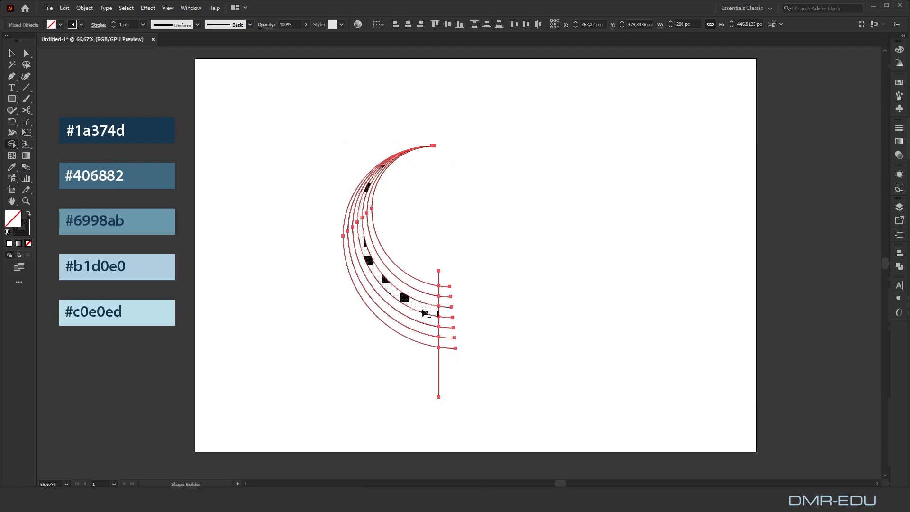
left_click(423, 310)
left_click(426, 300)
left_click(429, 291)
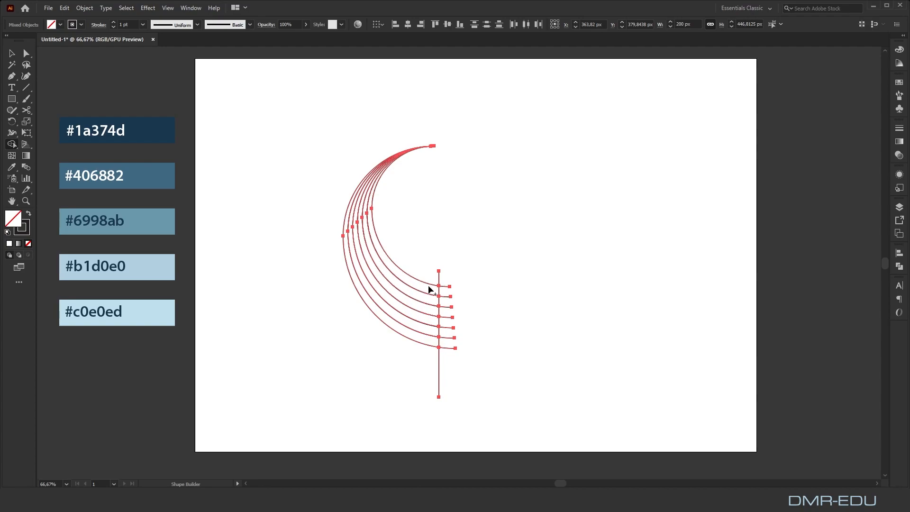
Erase the arc ends and line ends that stick out past the crescent with Shape Builder, and deselect everything
key("alt")
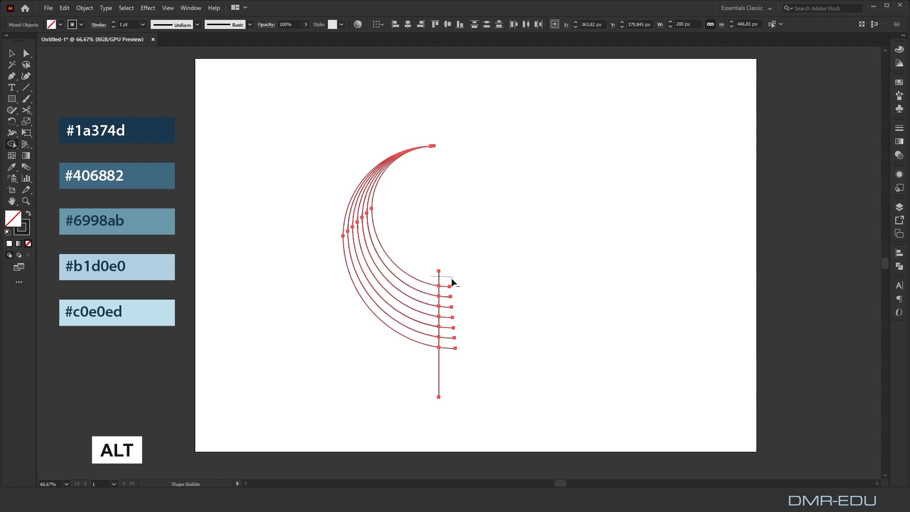
left_click_drag(447, 361, 431, 360)
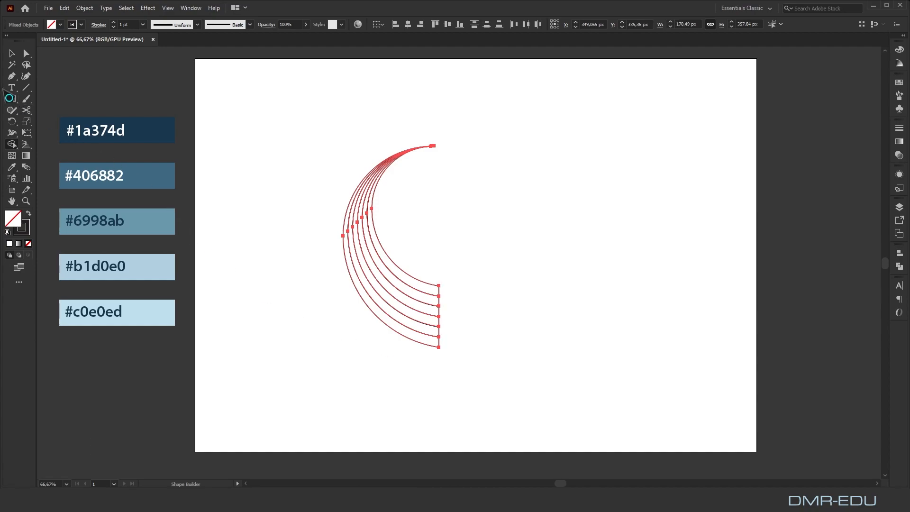
left_click(27, 53)
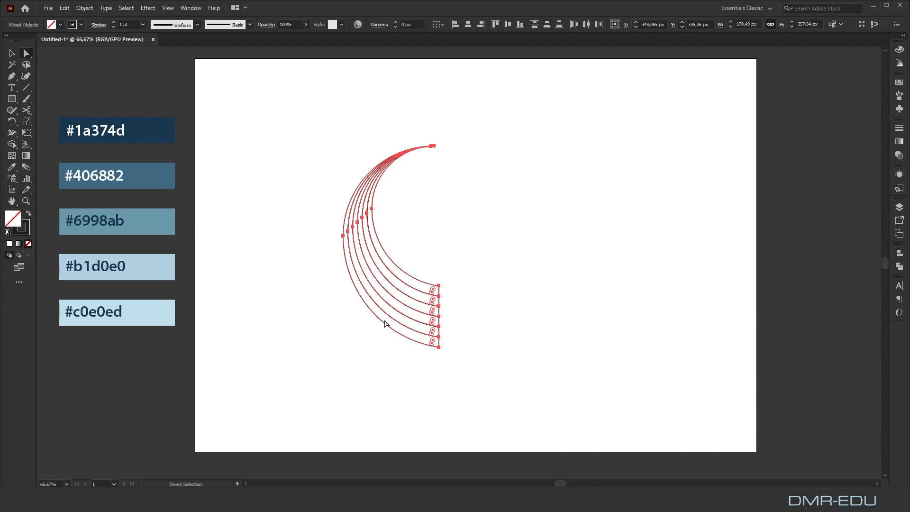
left_click(358, 333)
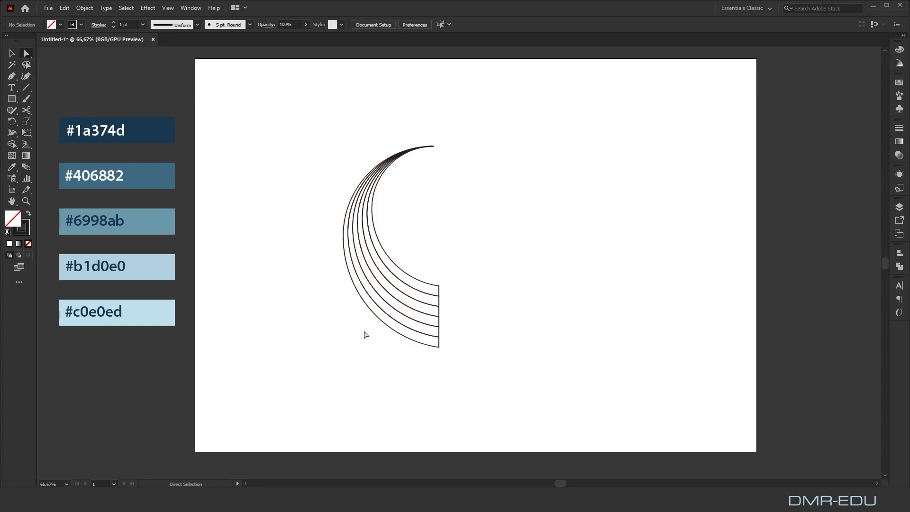
Fill the outermost band with #1a374d and the second band with #406882, sampled from the colour swatches
left_click(439, 345)
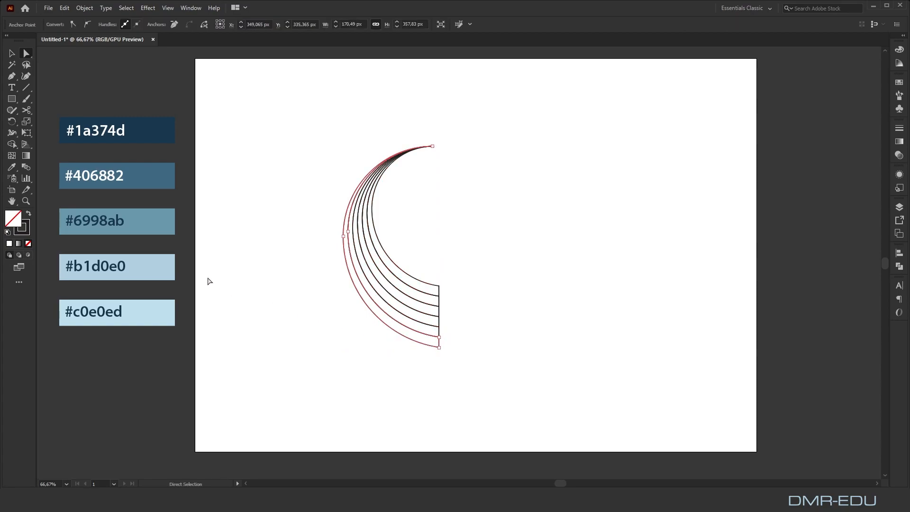
left_click(12, 168)
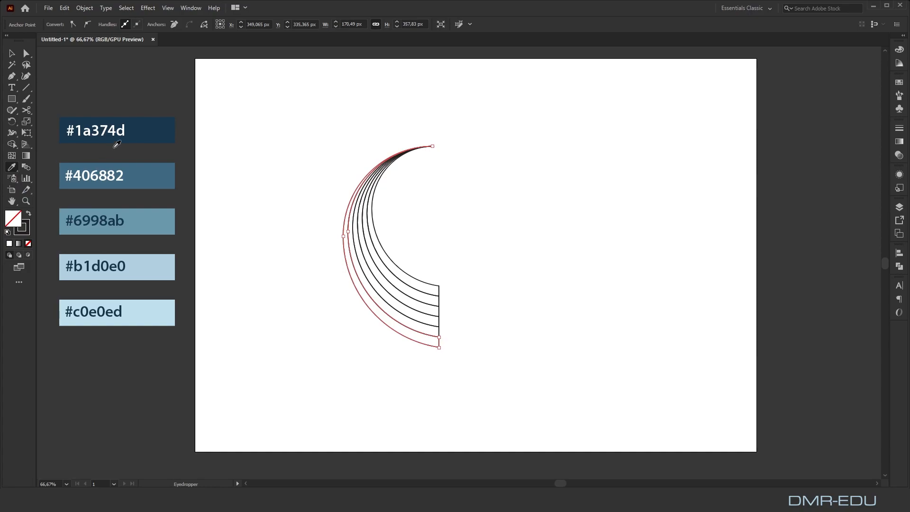
left_click(155, 132)
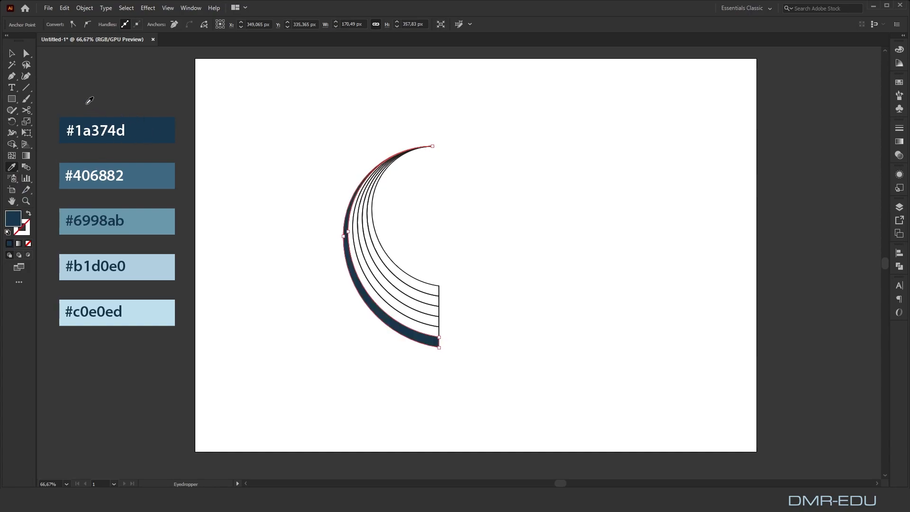
left_click(26, 54)
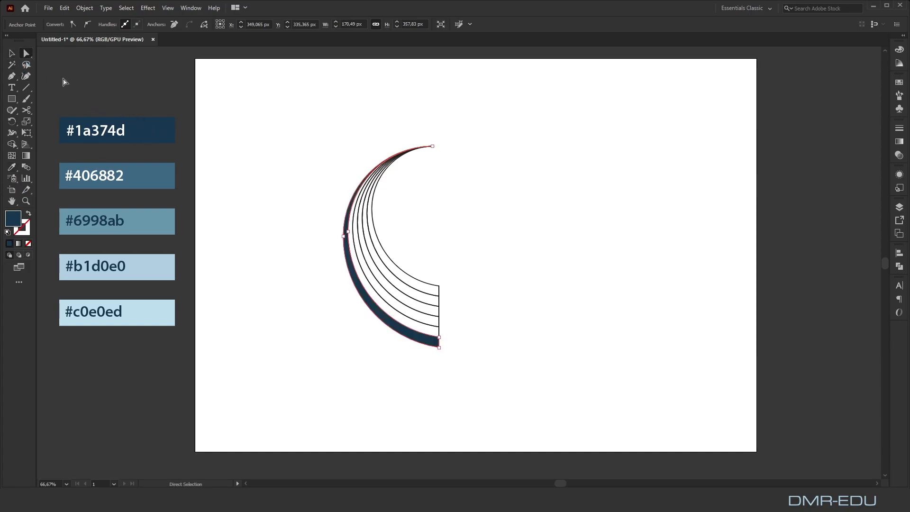
left_click(439, 331)
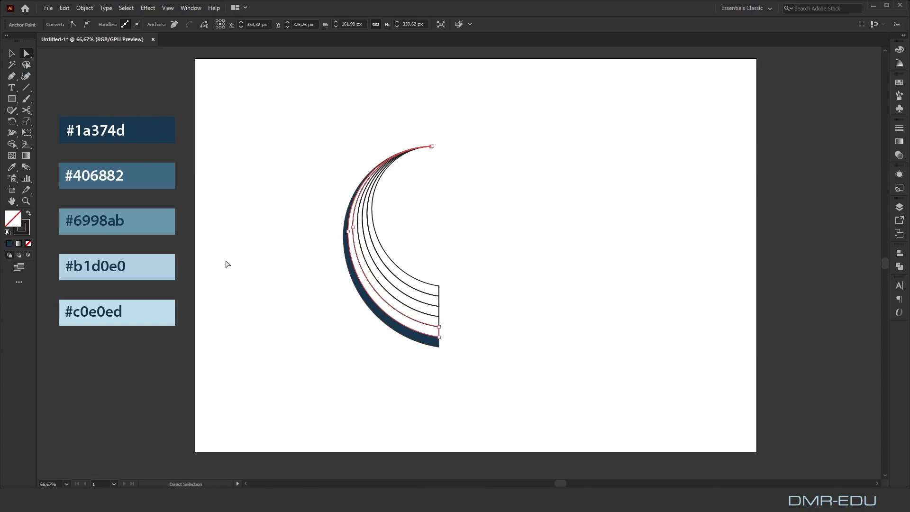
left_click(12, 167)
left_click(145, 174)
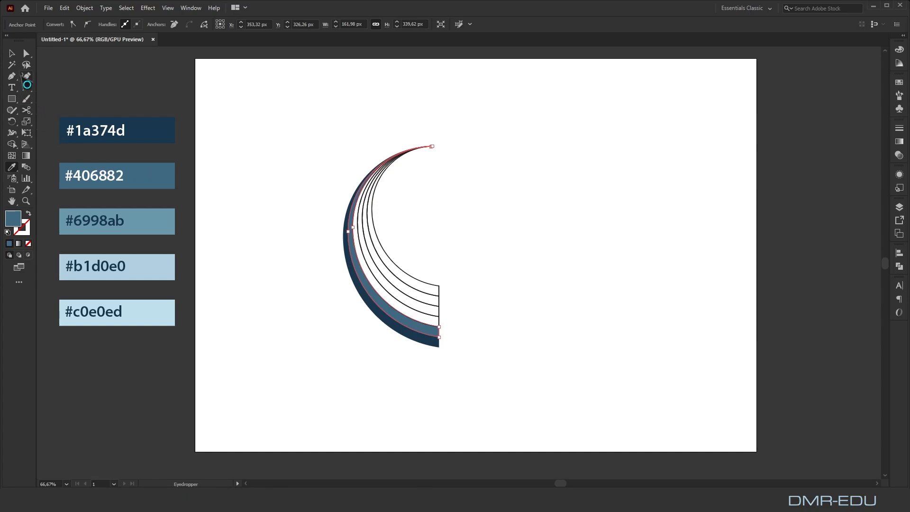
Fill the third band from the outside with #6998ab and the fourth with #b1d0e0, sampled from the swatches
left_click(27, 53)
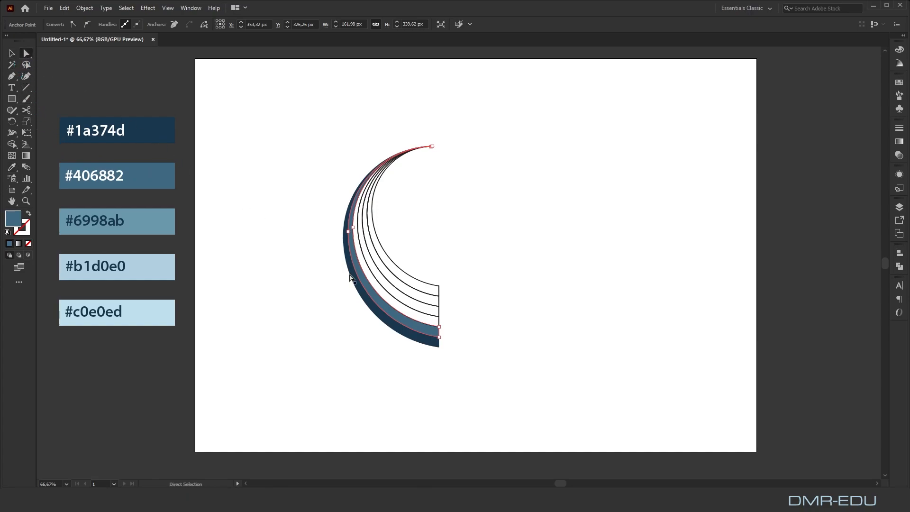
left_click(441, 323)
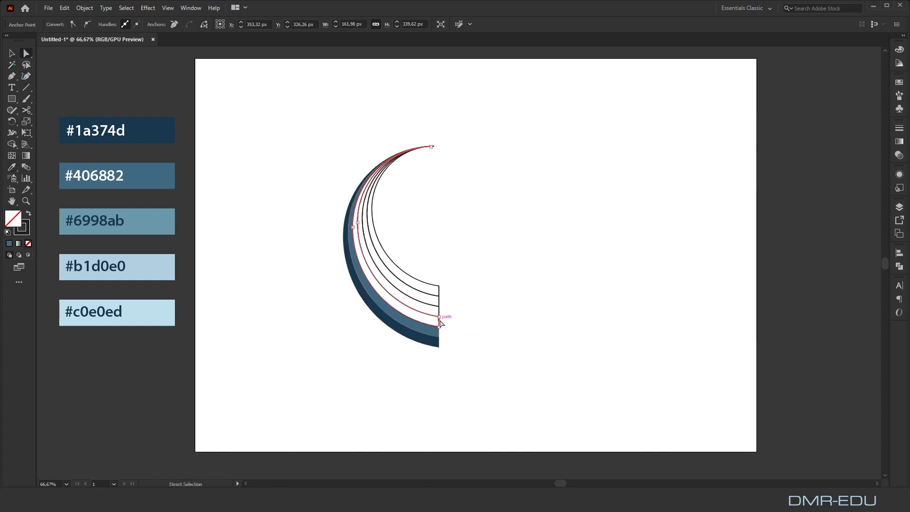
left_click(12, 167)
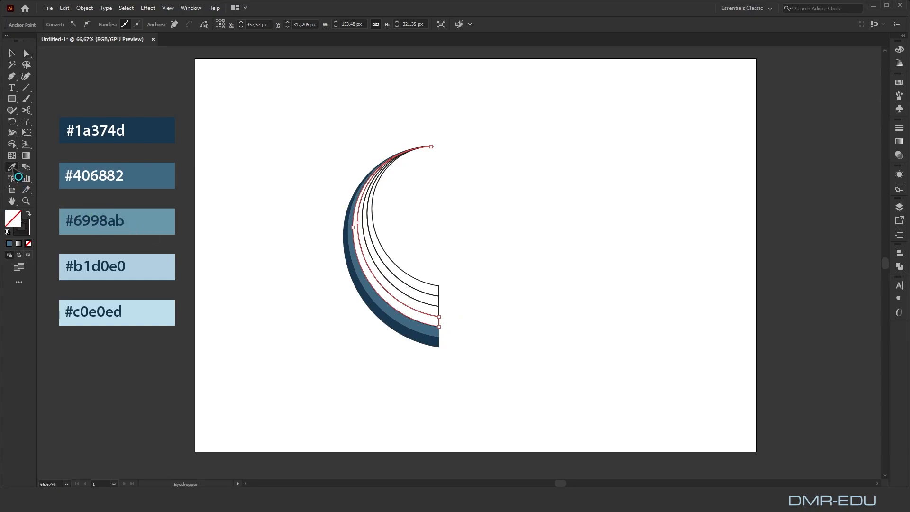
left_click(156, 219)
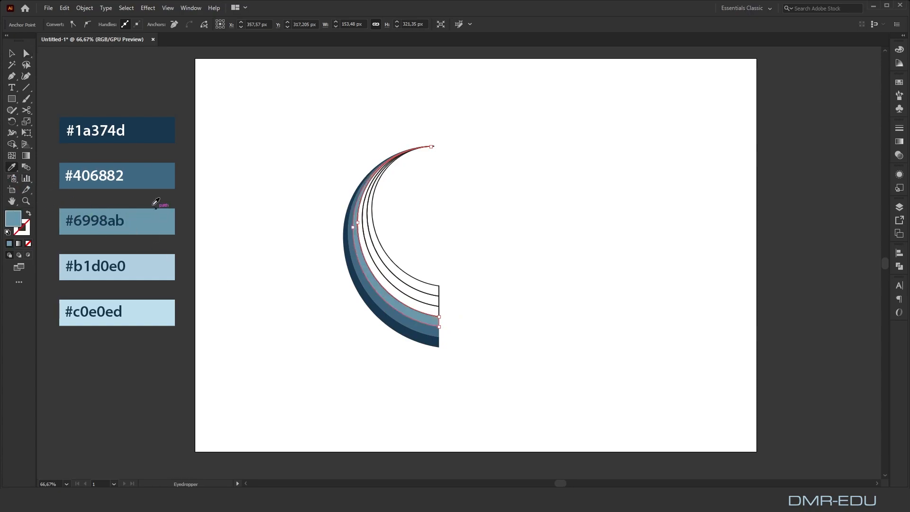
left_click(26, 53)
left_click(440, 311)
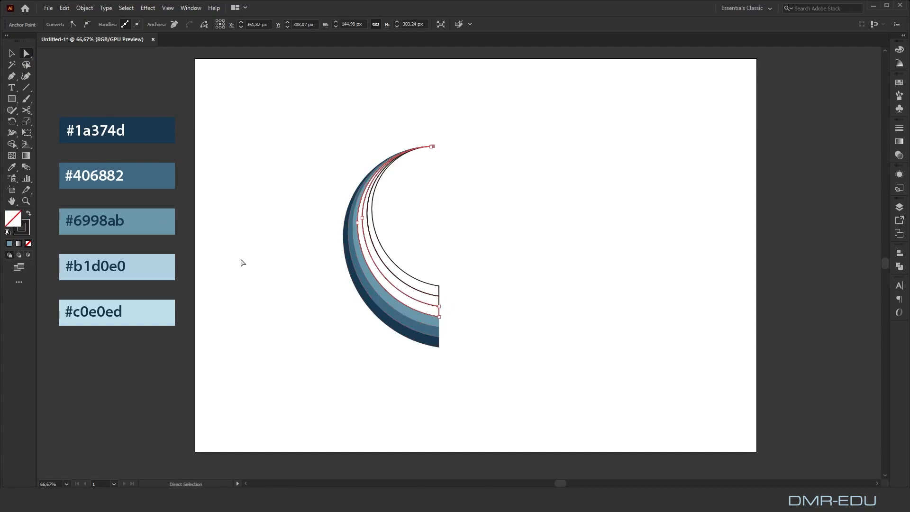
left_click(12, 168)
left_click(147, 224)
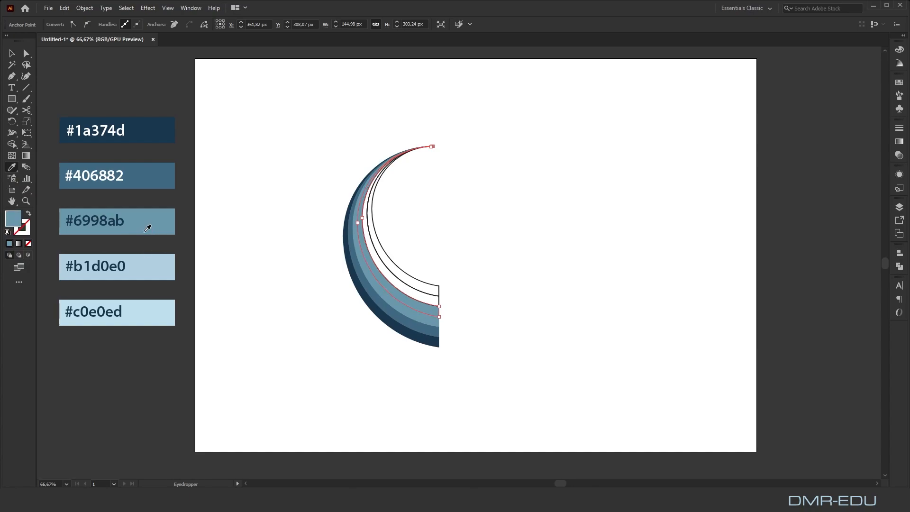
left_click(155, 261)
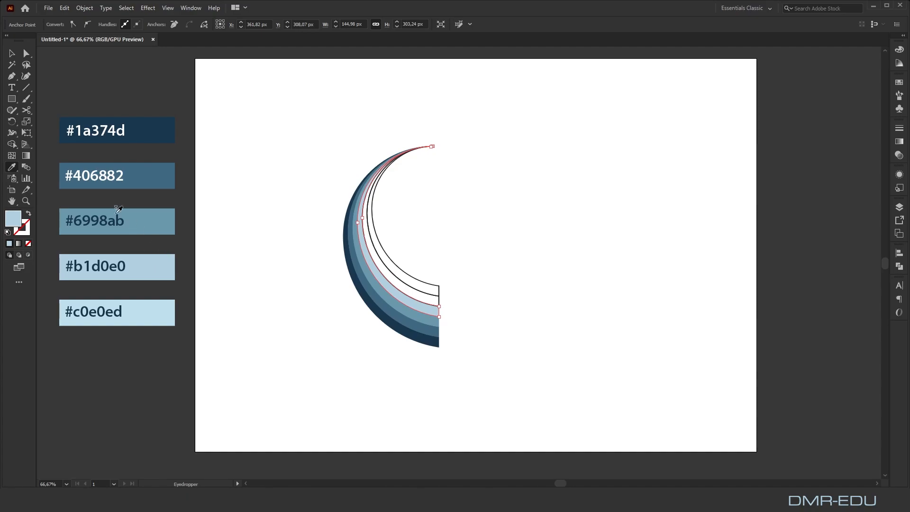
Fill the fifth band with #c0e0ed and the innermost band with #1a374d from the swatches, and deselect
left_click(27, 53)
left_click(397, 295)
left_click(11, 167)
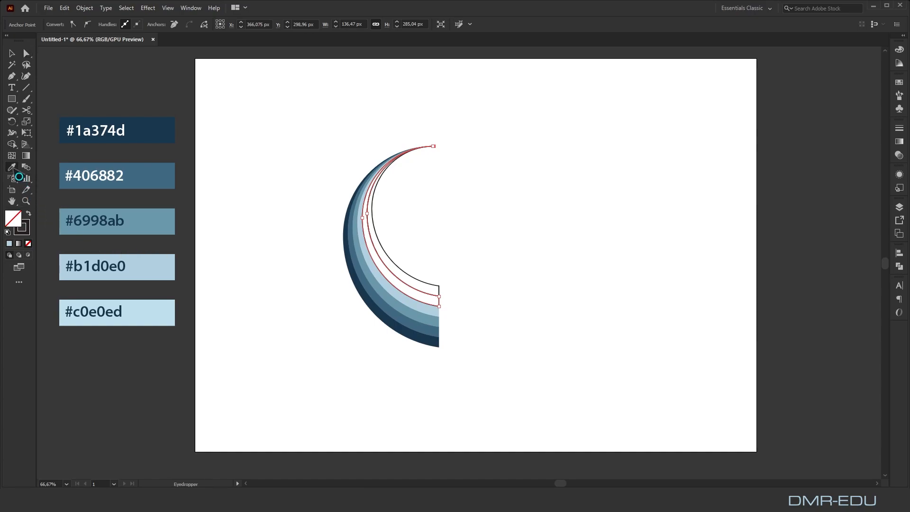
left_click(146, 311)
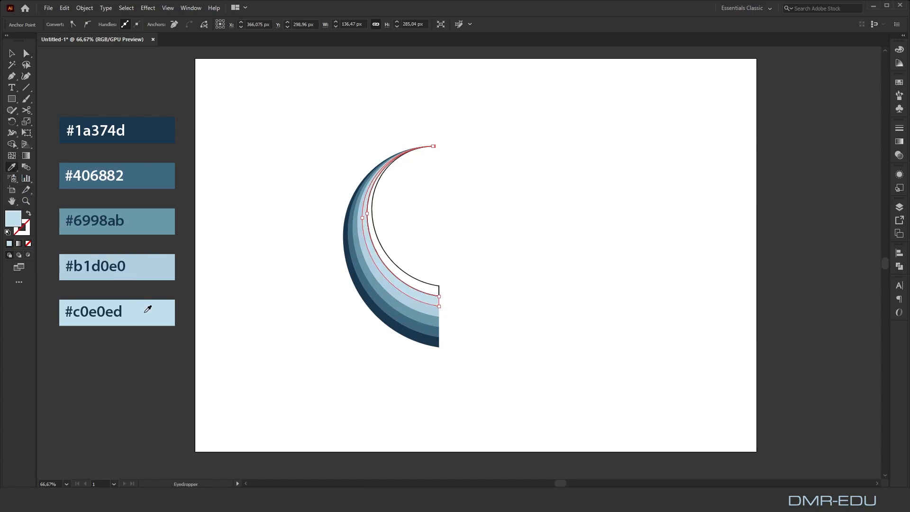
left_click(27, 53)
left_click(439, 294)
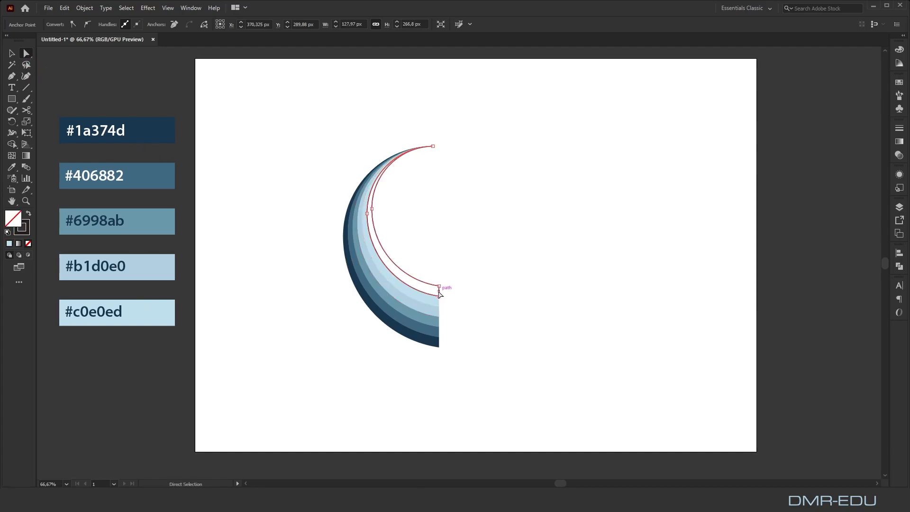
left_click(12, 168)
left_click(161, 125)
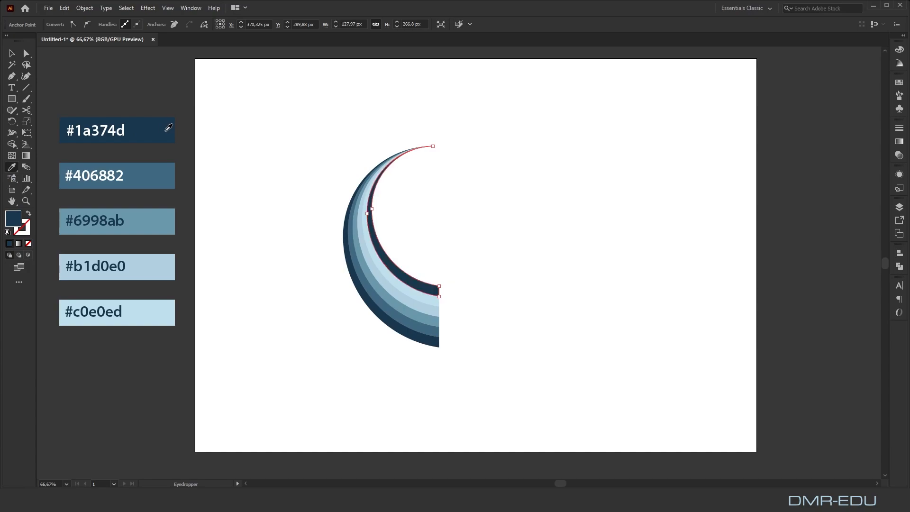
left_click(27, 53)
left_click(200, 93)
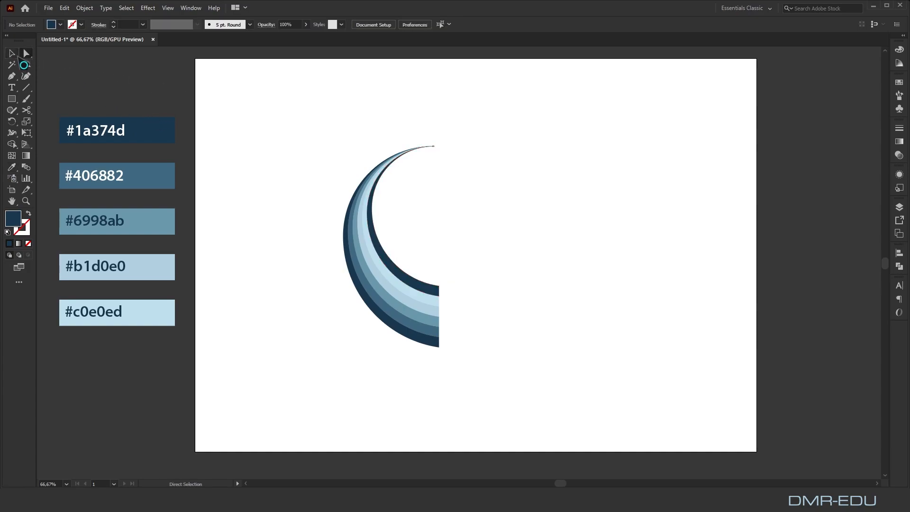
Draw a vertical line about 26 px long across the bands near the crescent's upper tip, with a 0.25 pt stroke
left_click(27, 88)
scroll(423, 154, "up", 2)
scroll(424, 155, "up", 2, "alt")
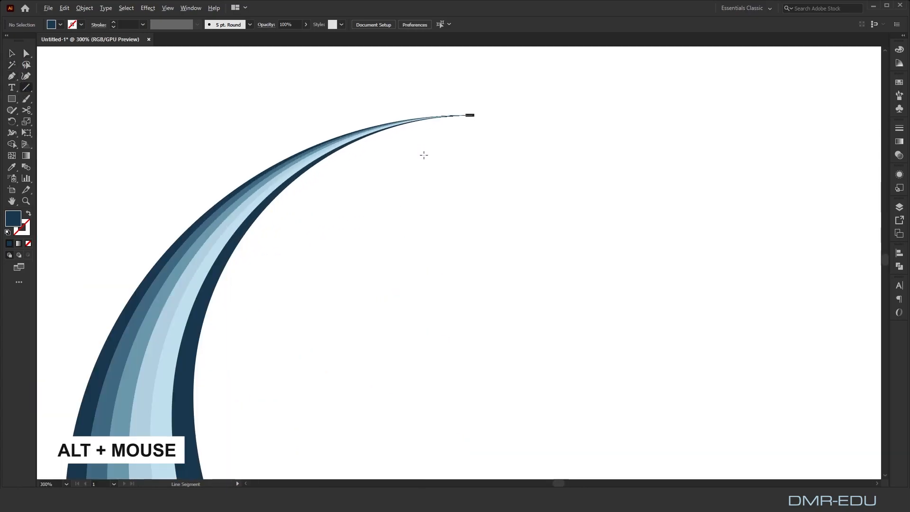
scroll(447, 105, "up", 2)
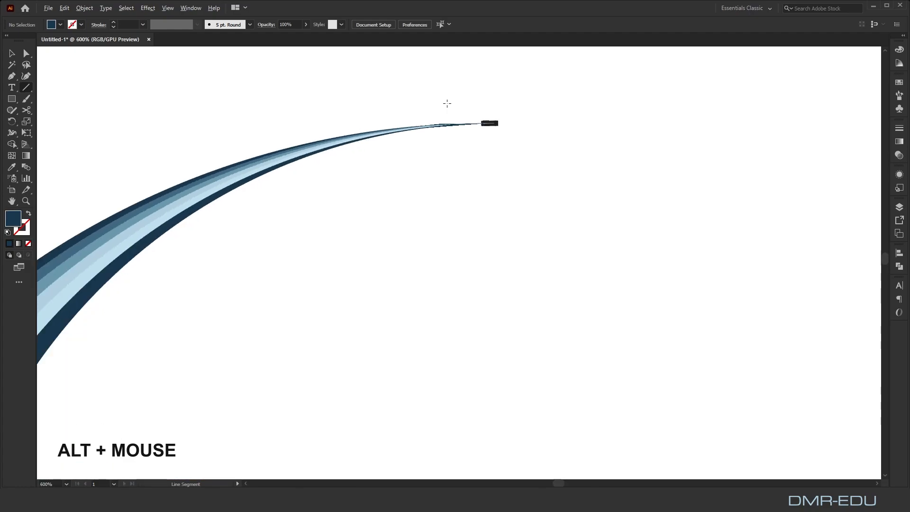
left_click_drag(421, 88, 421, 88)
left_click_drag(424, 186, 421, 217)
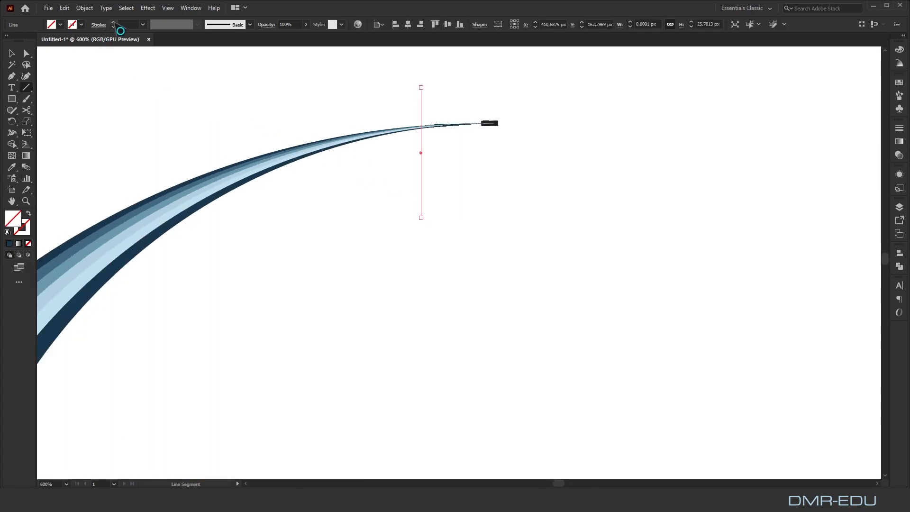
left_click(113, 22)
Trim away the band tips to the right of the vertical line at the crescent's upper end with the Shape Builder tool
left_click(12, 54)
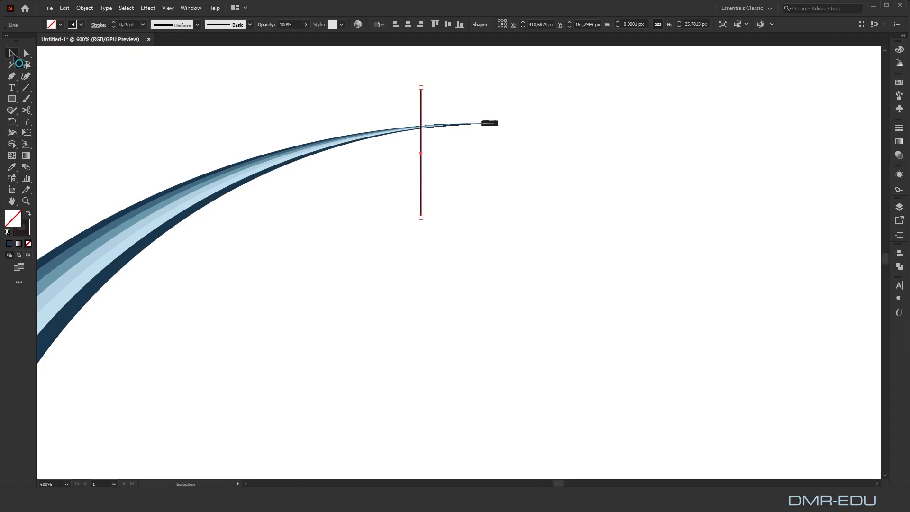
left_click_drag(577, 67, 291, 269)
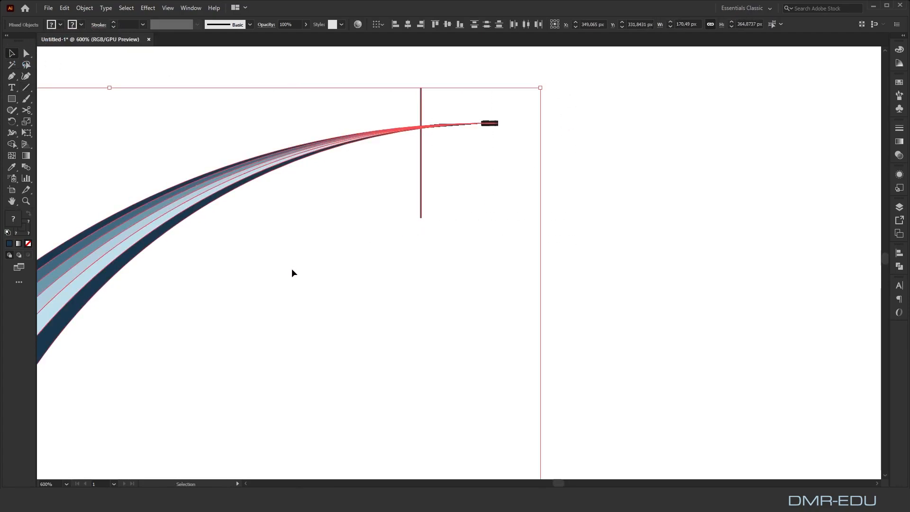
left_click(12, 144)
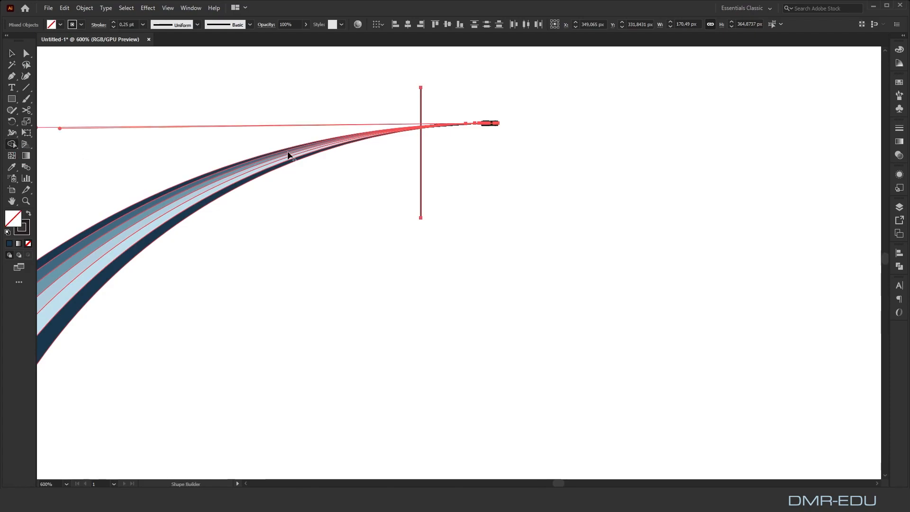
left_click_drag(433, 107, 434, 144)
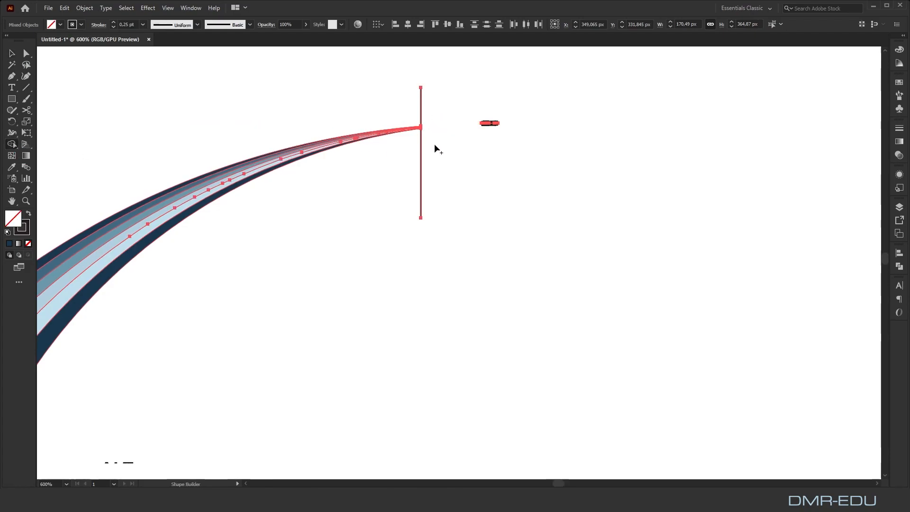
Delete the vertical cutting line and the leftover stub pieces beyond the crescent's trimmed upper tip
key("a")
left_click(436, 119)
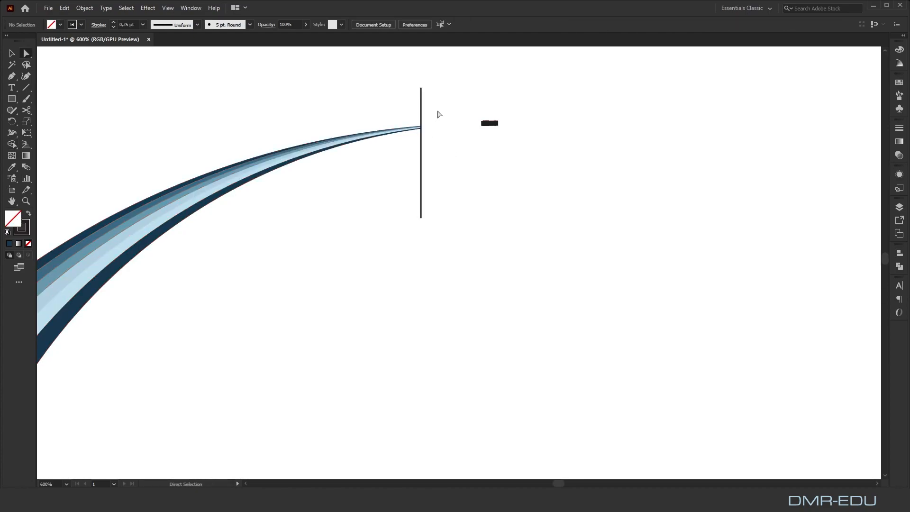
left_click(422, 109)
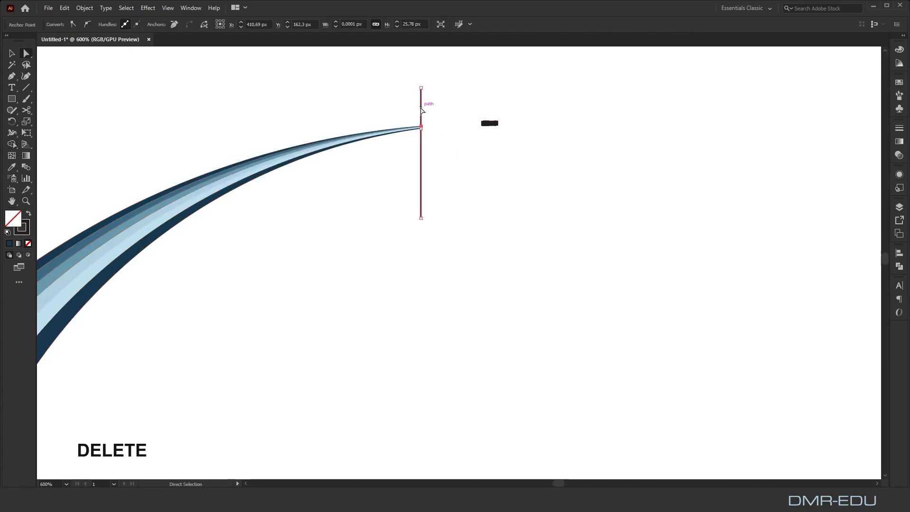
key("Delete")
key("Delete")
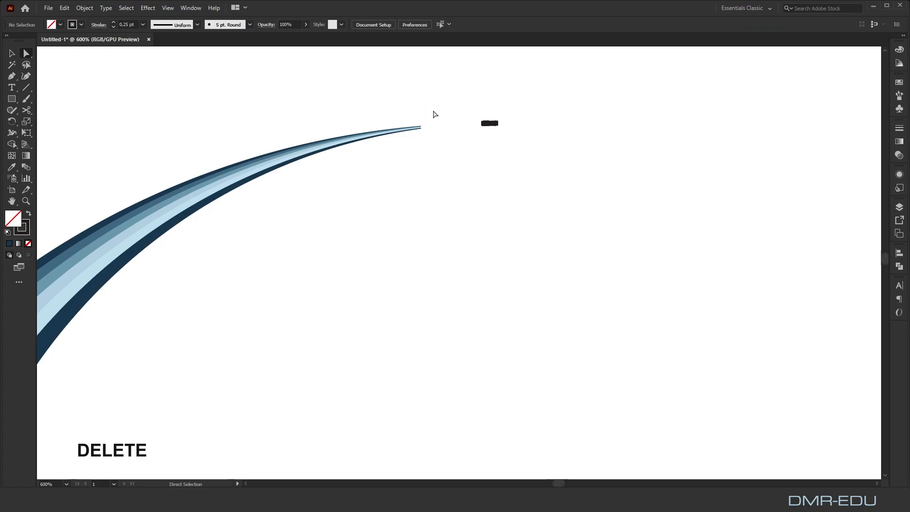
left_click_drag(464, 112, 529, 156)
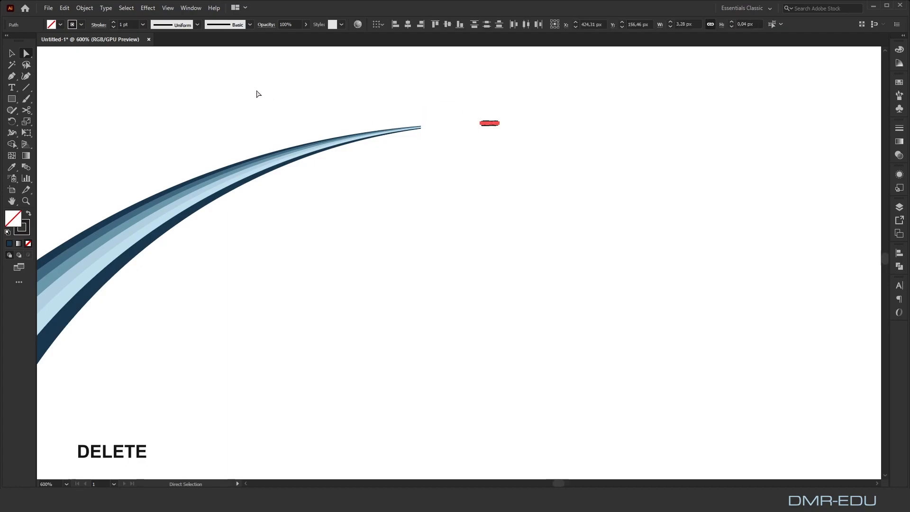
key("Delete")
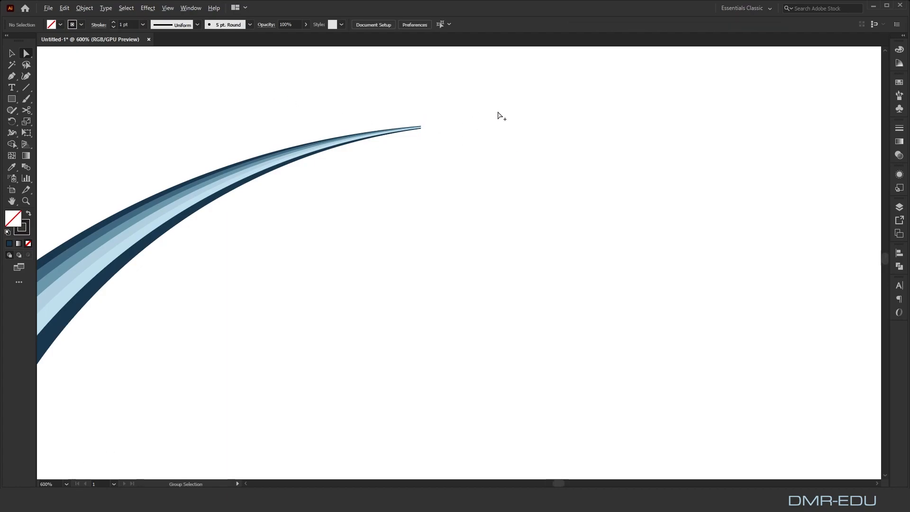
Draw a rectangle about 17 by 109 px against the crescent's cut lower end, filled with the innermost band's sampled dark blue
key("ctrl+1")
left_click_drag(575, 211, 492, 185)
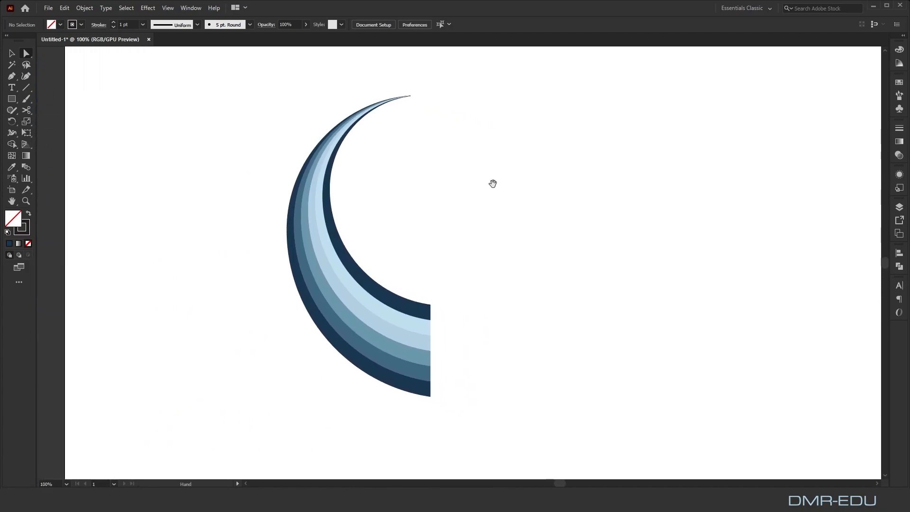
left_click(12, 53)
left_click(12, 98)
left_click_drag(431, 303, 445, 397)
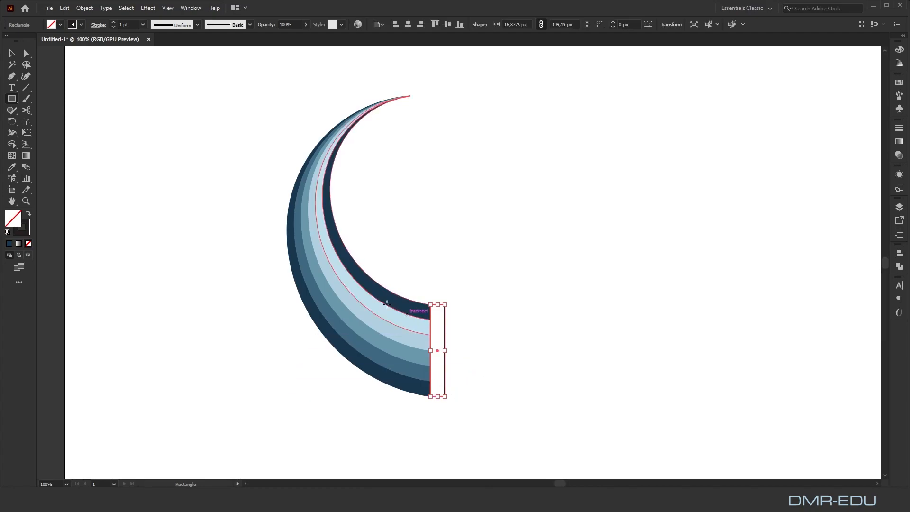
left_click(11, 168)
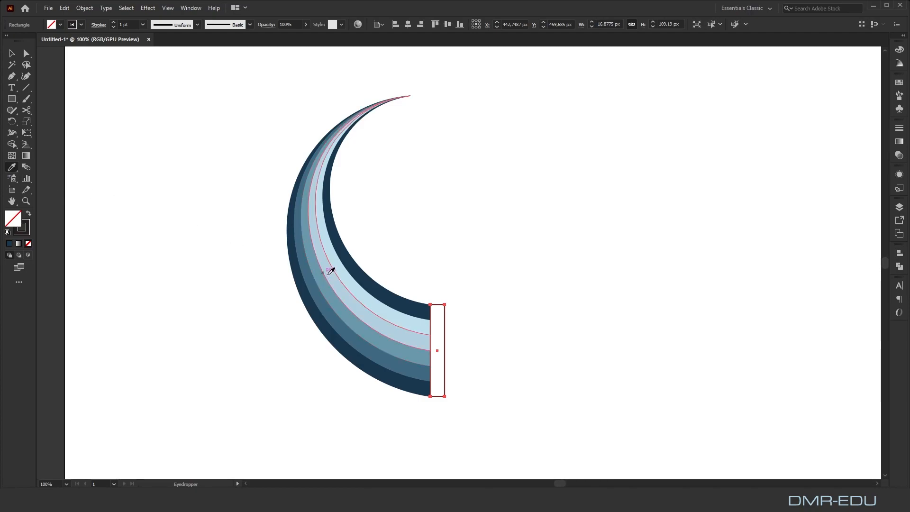
left_click(367, 276)
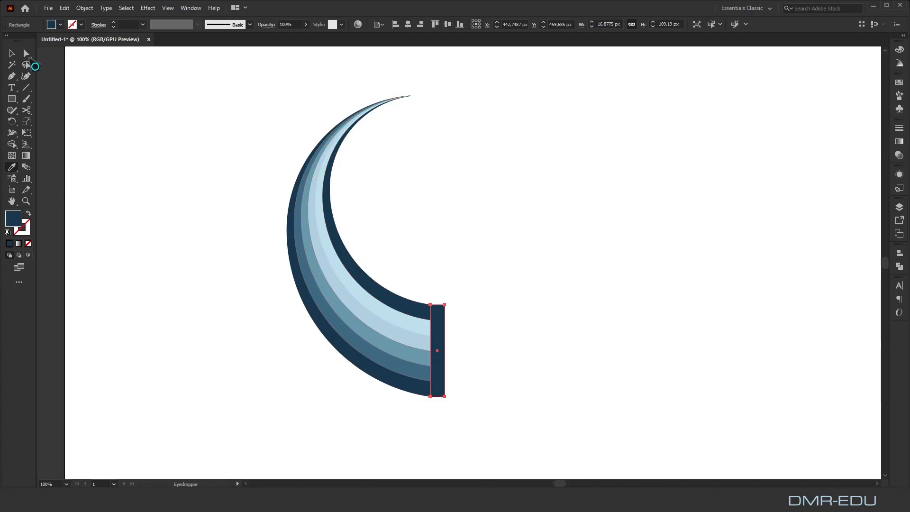
left_click(12, 53)
left_click(539, 174)
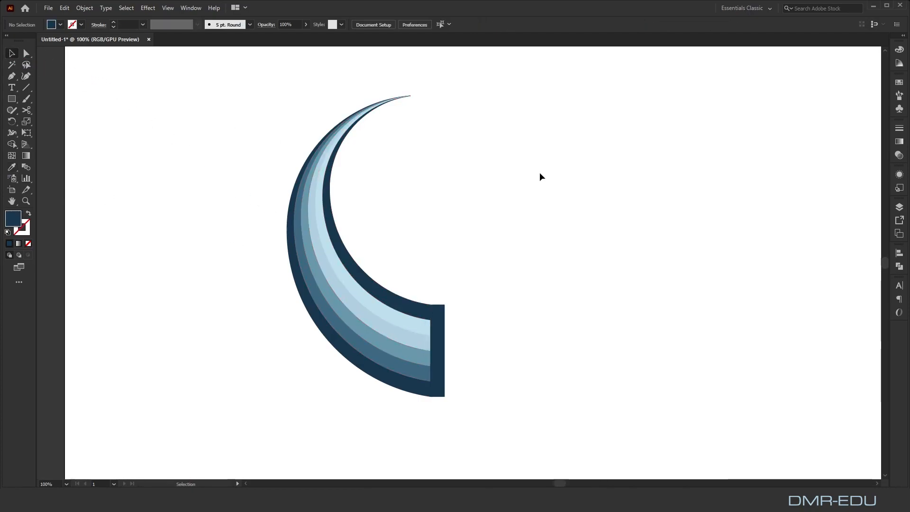
Group the crescent's bands with the end rectangle and move the group about 193 px to the left
scroll(540, 173, "down", 2)
left_click_drag(563, 172, 540, 172)
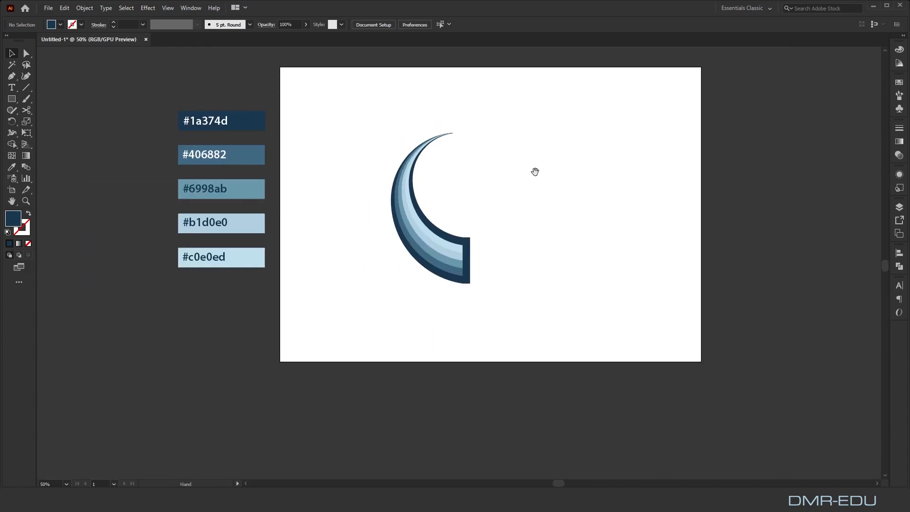
left_click_drag(342, 171, 528, 333)
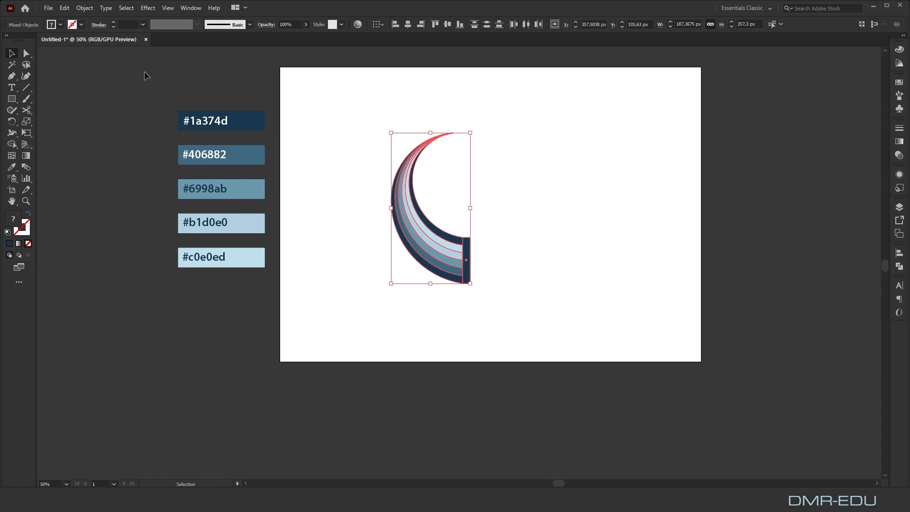
left_click(84, 7)
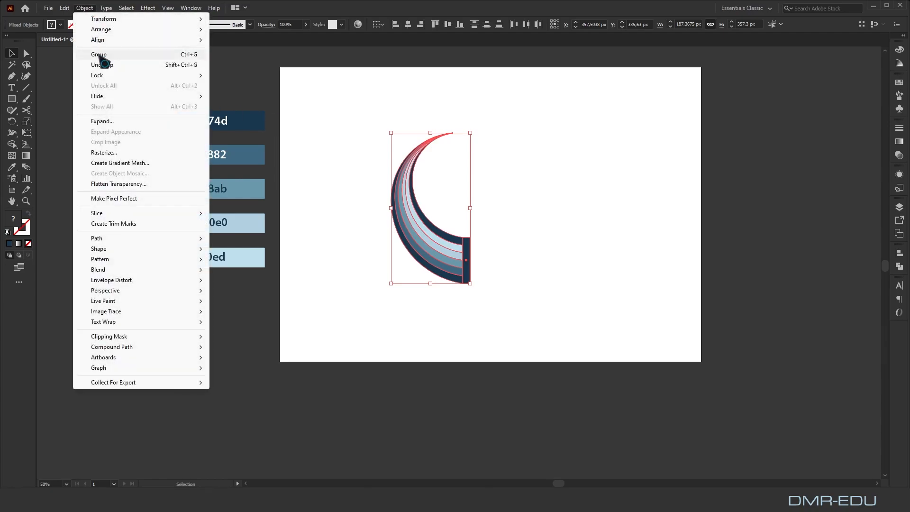
left_click(99, 56)
left_click_drag(433, 234, 352, 234)
Create a copy of the horn reflected across the vertical axis and place it on the right side of the artboard
left_click(91, 9)
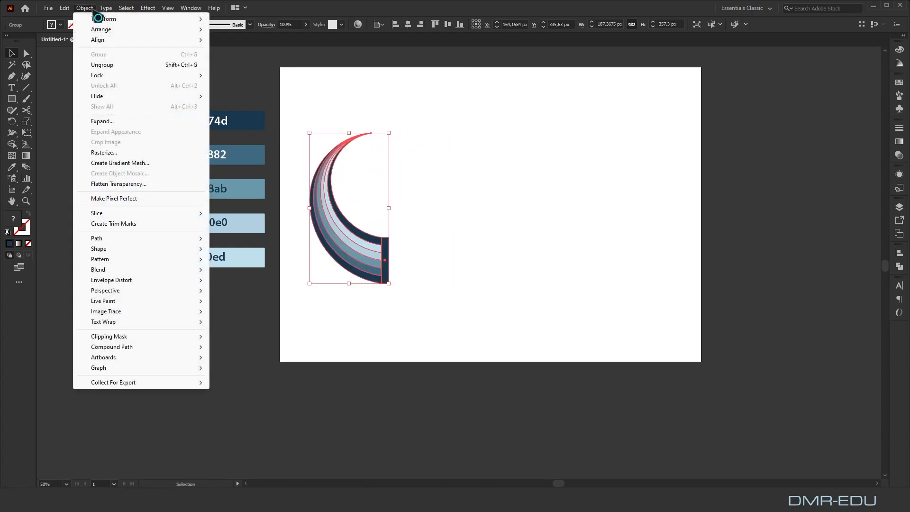
mouse_move(101, 20)
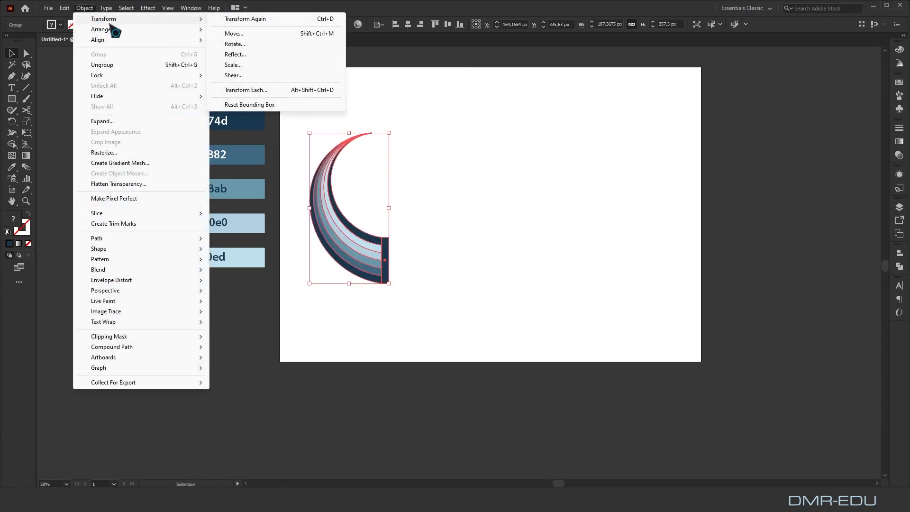
left_click(251, 55)
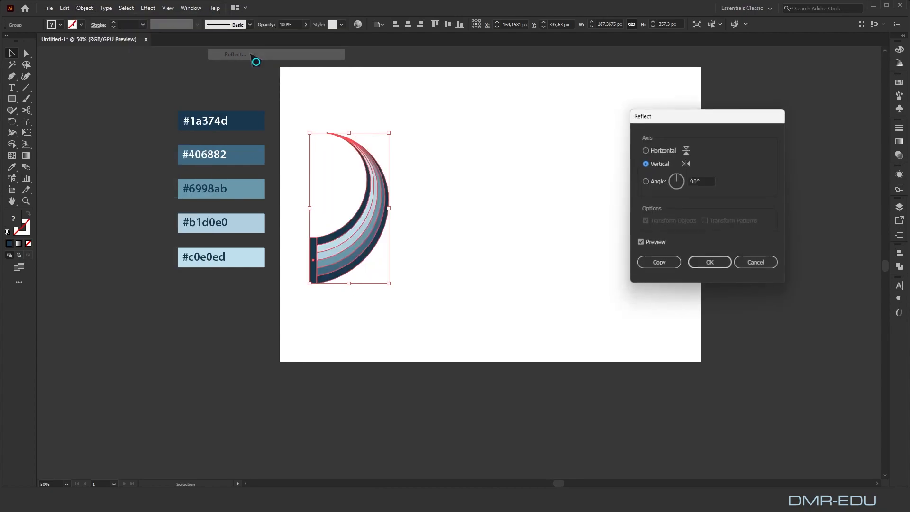
left_click(660, 262)
left_click_drag(360, 229, 593, 236)
left_click(487, 186)
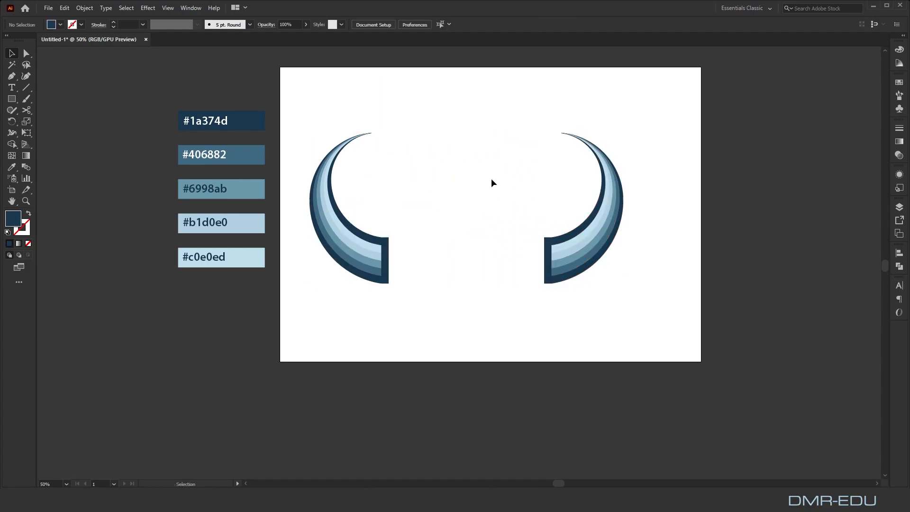
Add the point text "BULL LOGO" between the upper parts of the two horns
left_click(12, 87)
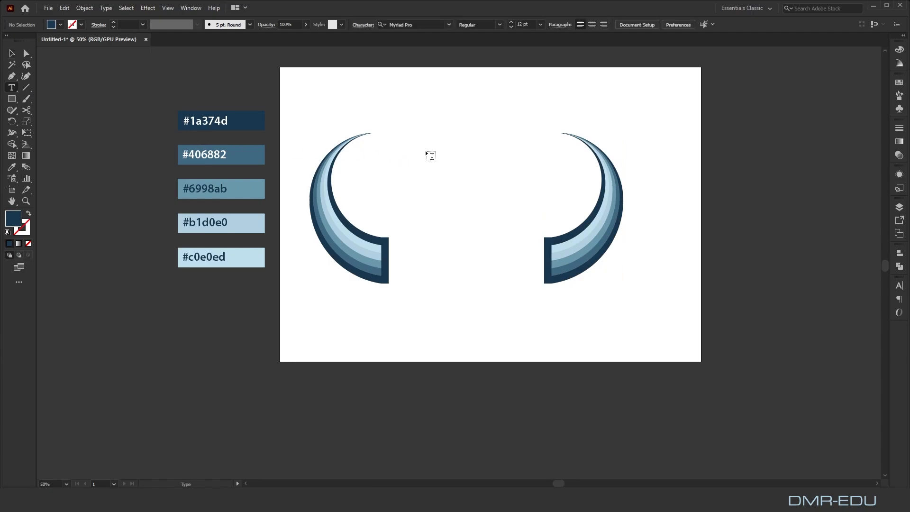
left_click(430, 156)
key("BackSpace")
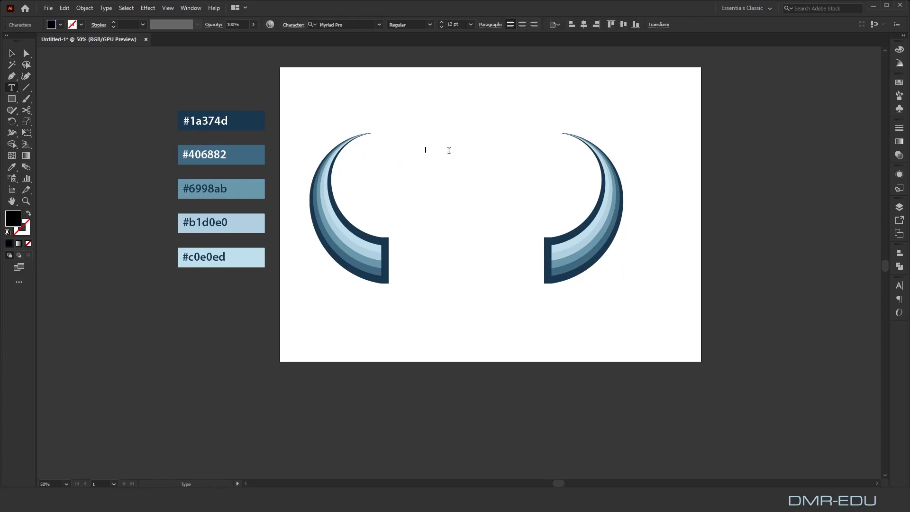
type("BULL LOGO")
left_click(12, 53)
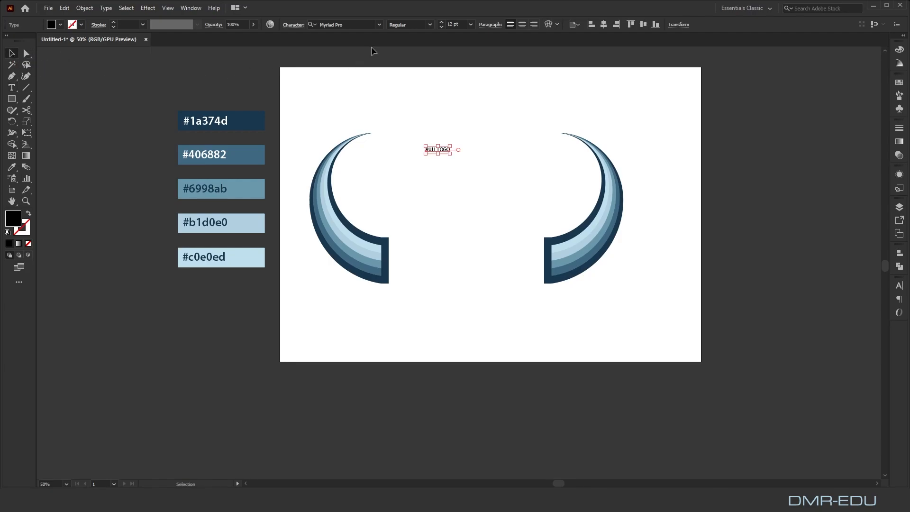
Set the BULL LOGO text to Barlow Condensed, ExtraBold, at 72 pt
left_click(379, 24)
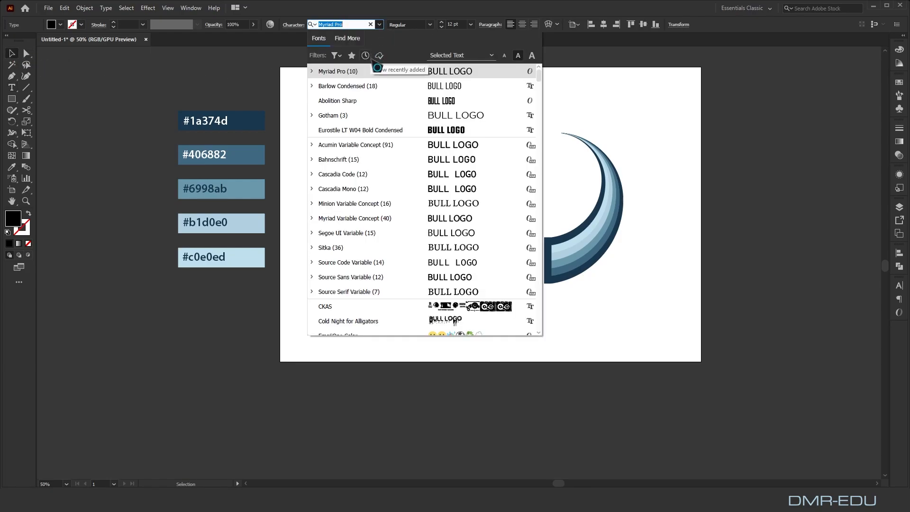
left_click(367, 87)
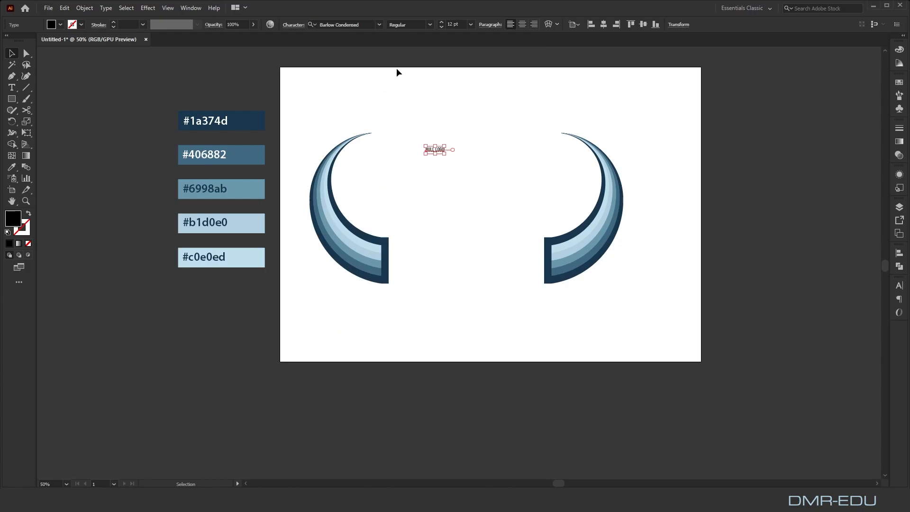
left_click(429, 24)
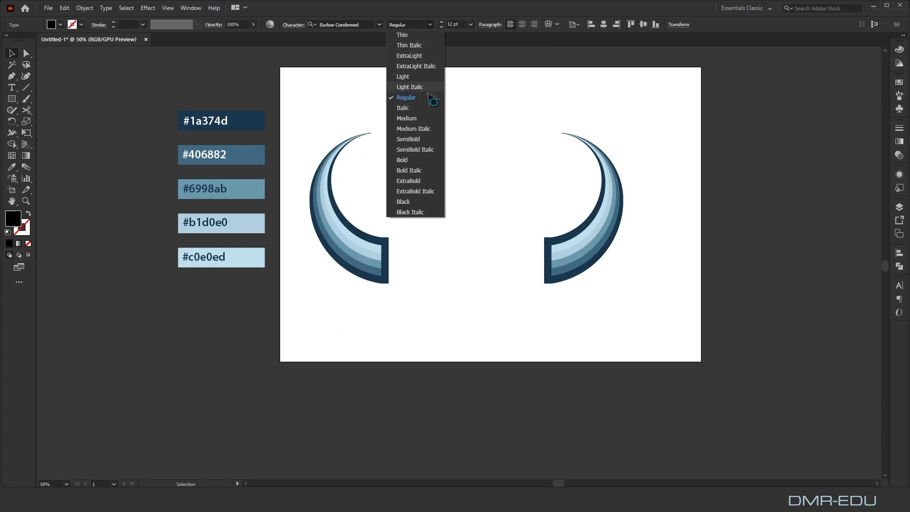
left_click(417, 180)
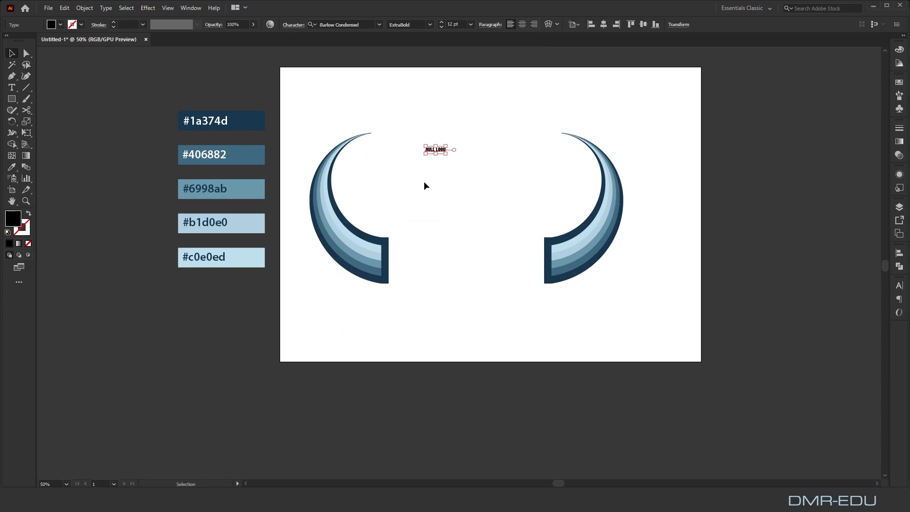
left_click(471, 25)
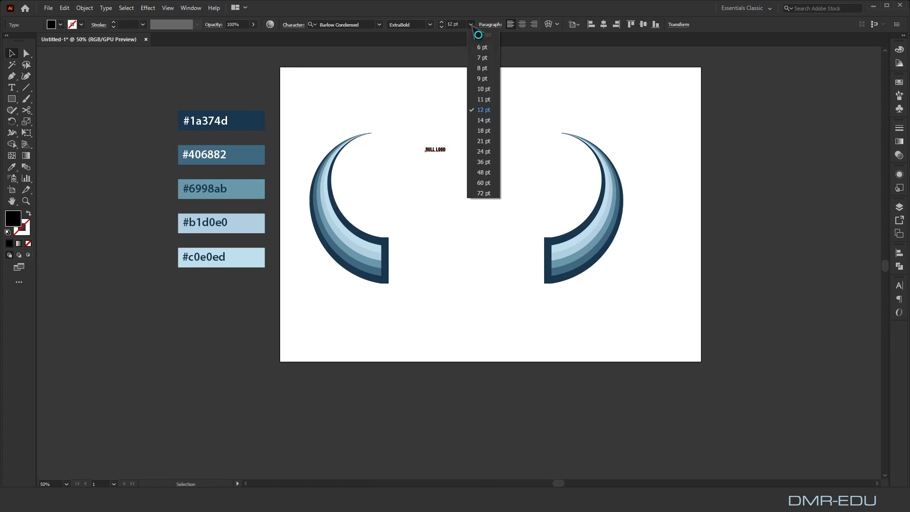
left_click(483, 193)
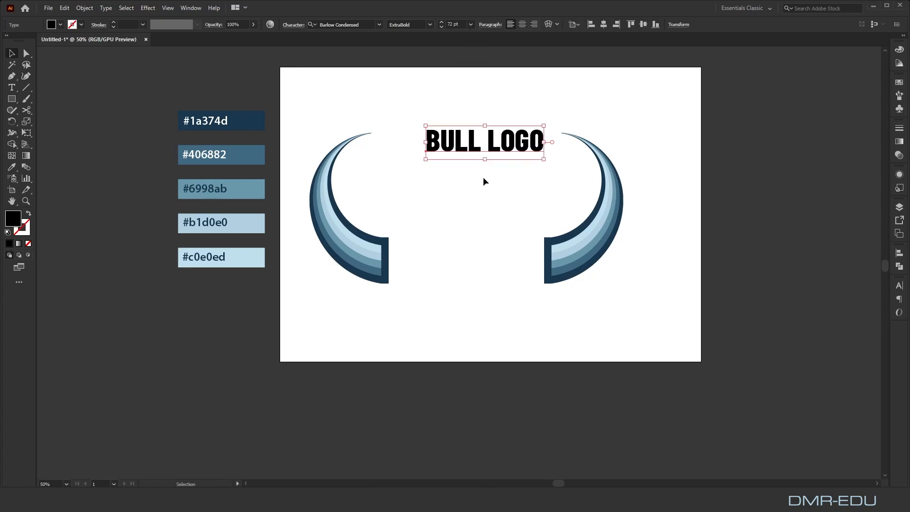
Move the BULL LOGO text between the horns' lower ends and fill it with #1a374d sampled from the swatch
left_click_drag(493, 145, 463, 258)
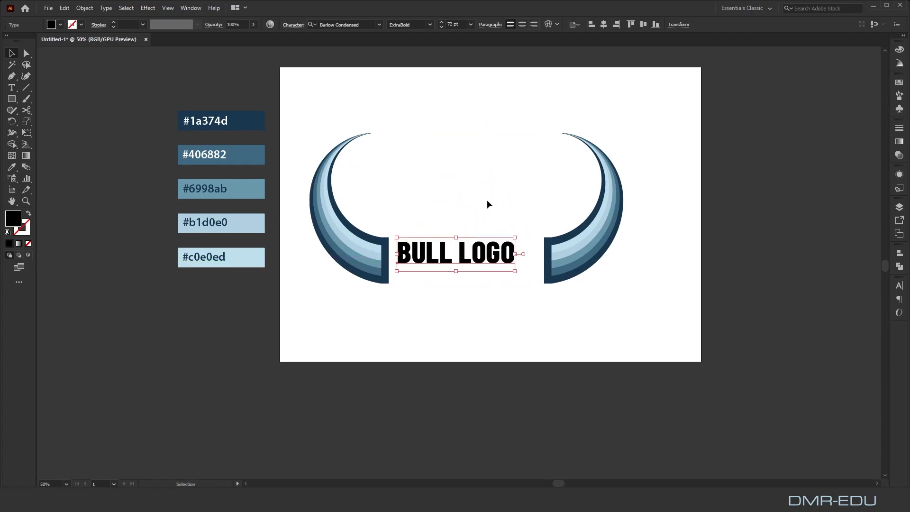
left_click(492, 200)
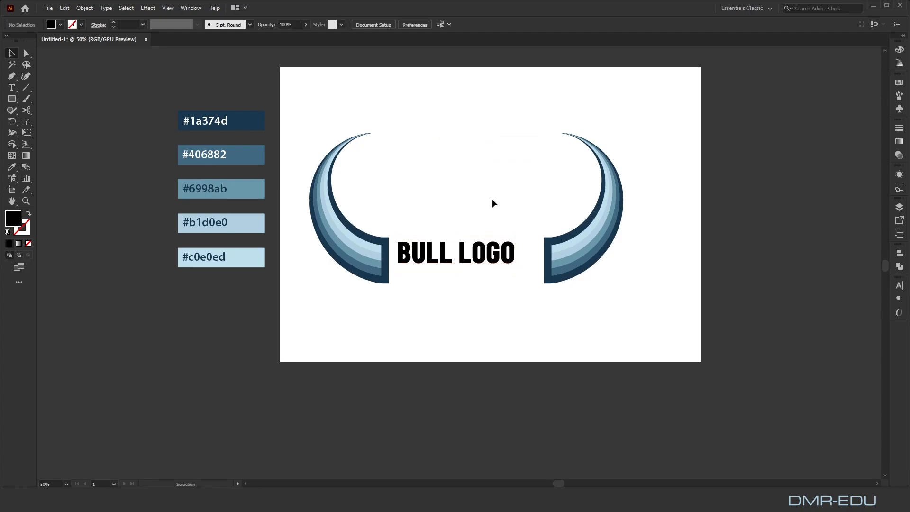
left_click(464, 252)
left_click(14, 169)
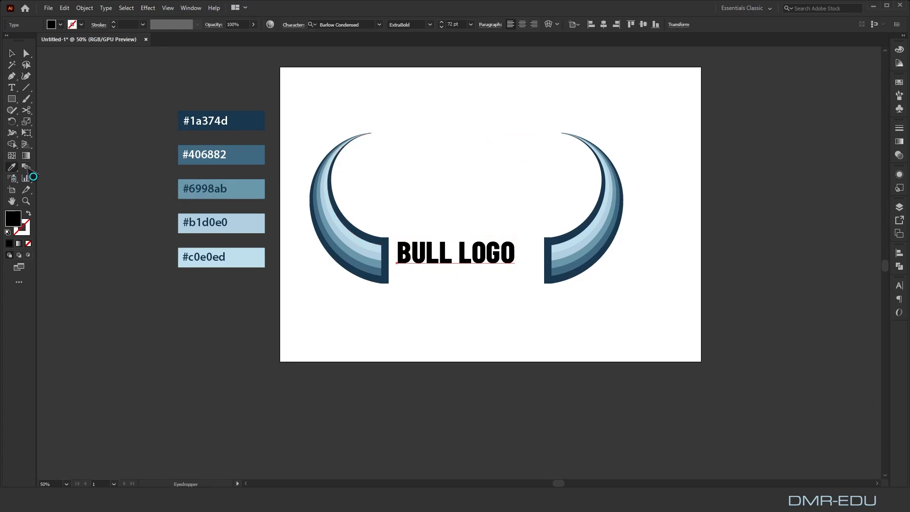
left_click(249, 122)
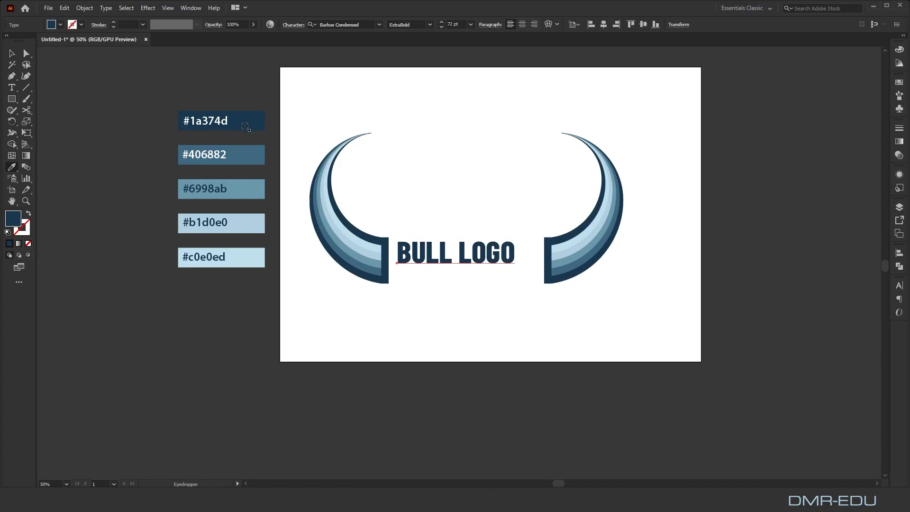
left_click(12, 53)
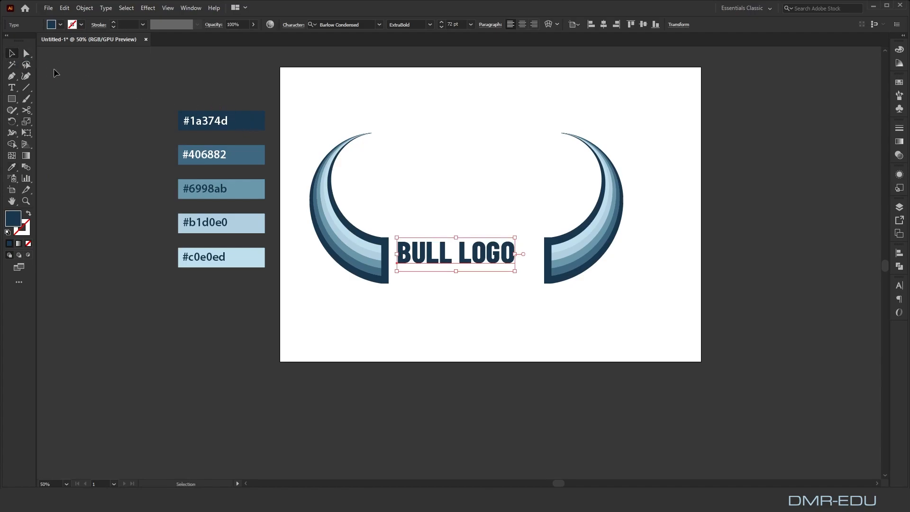
Add the point text "YOUR TAGLINE HERE" between the upper parts of the two horns
left_click(12, 87)
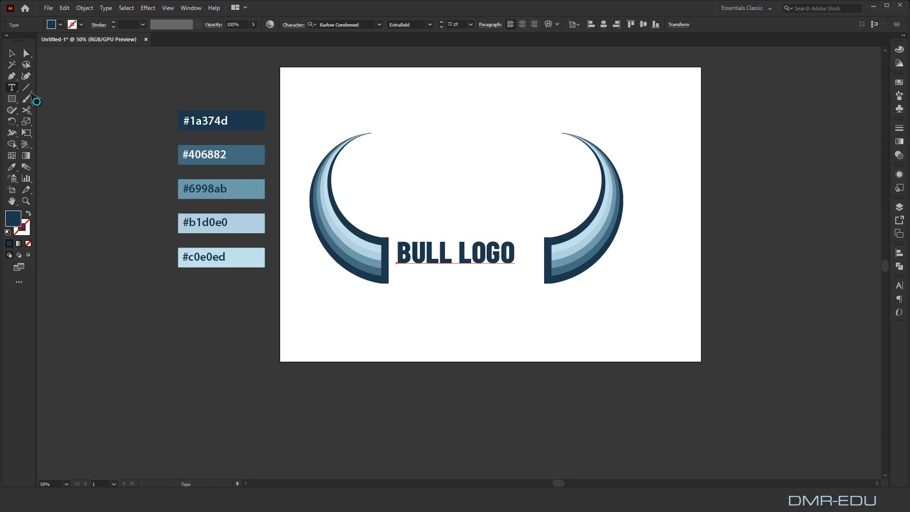
left_click(403, 159)
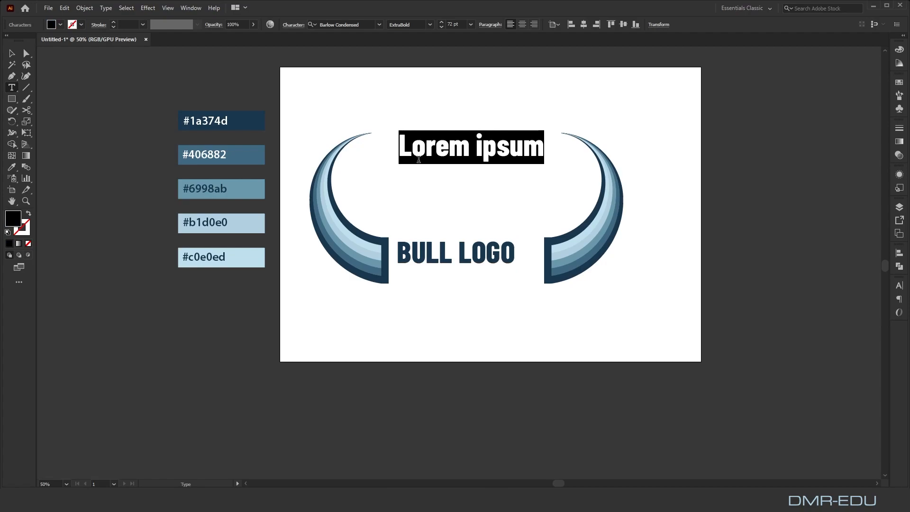
type("YOUR ")
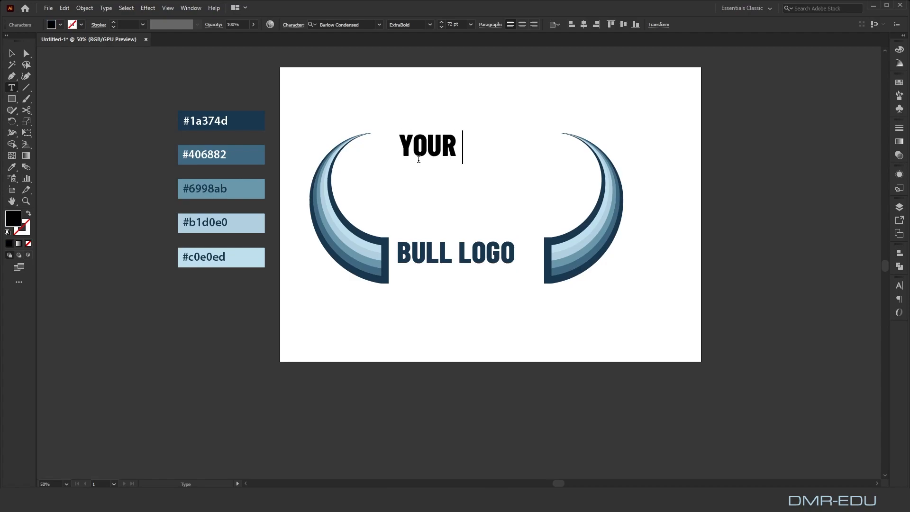
type("TAGLIN")
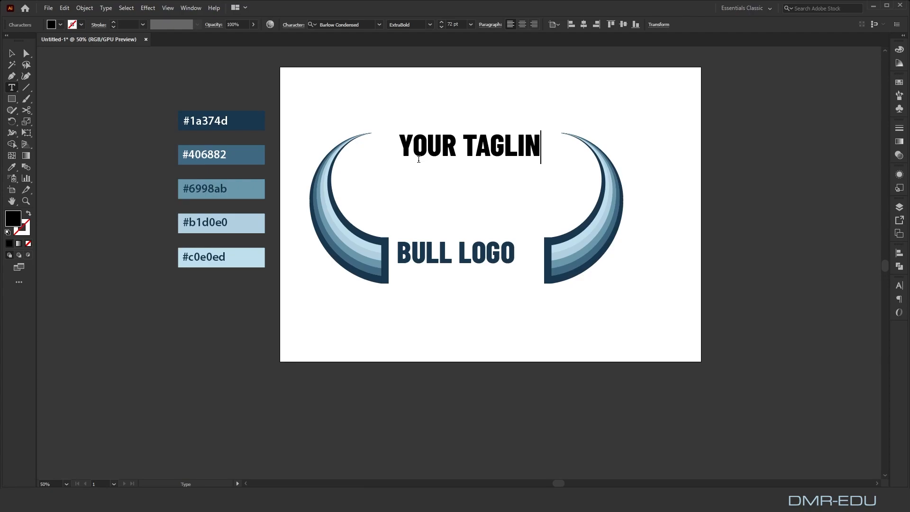
type("E HERE")
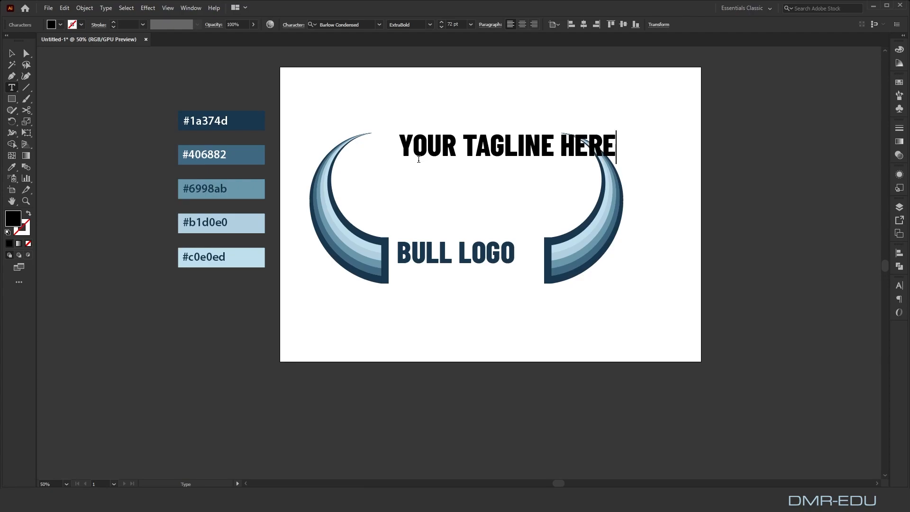
left_click(12, 53)
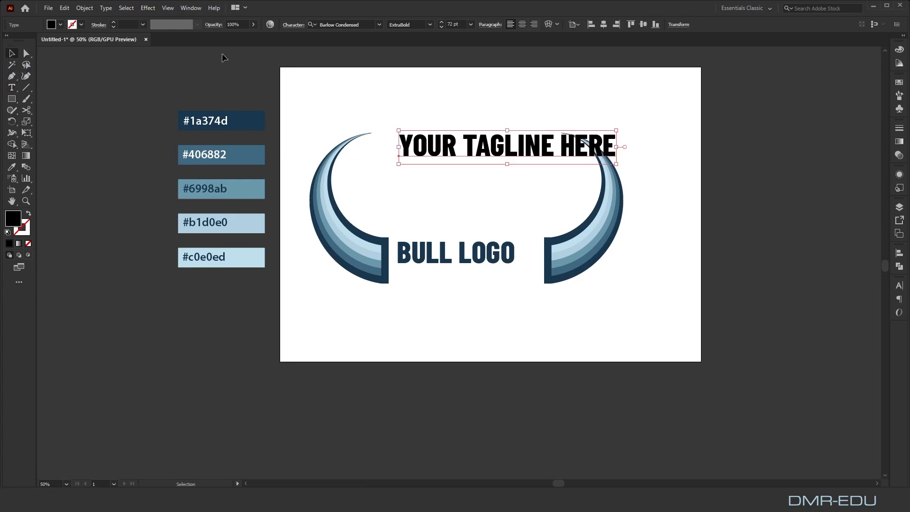
Set the YOUR TAGLINE HERE text to the Light style at 28 pt
left_click(430, 24)
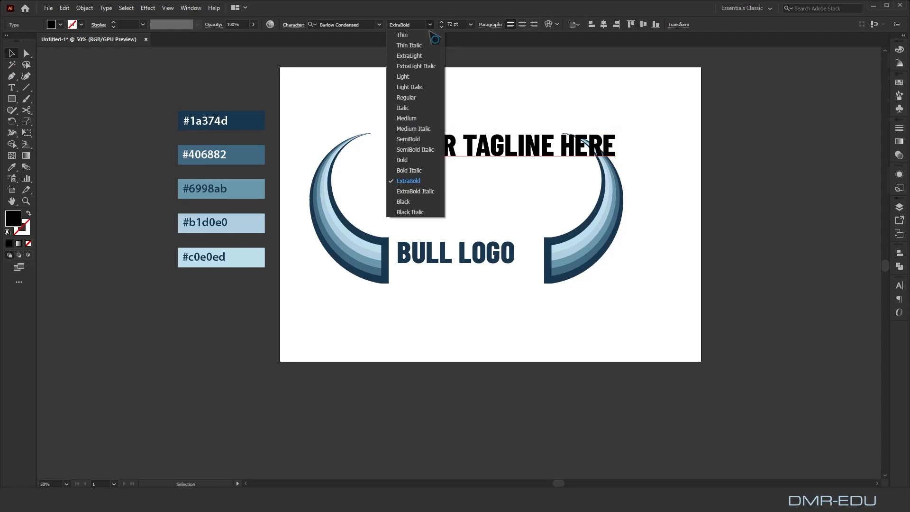
left_click(403, 77)
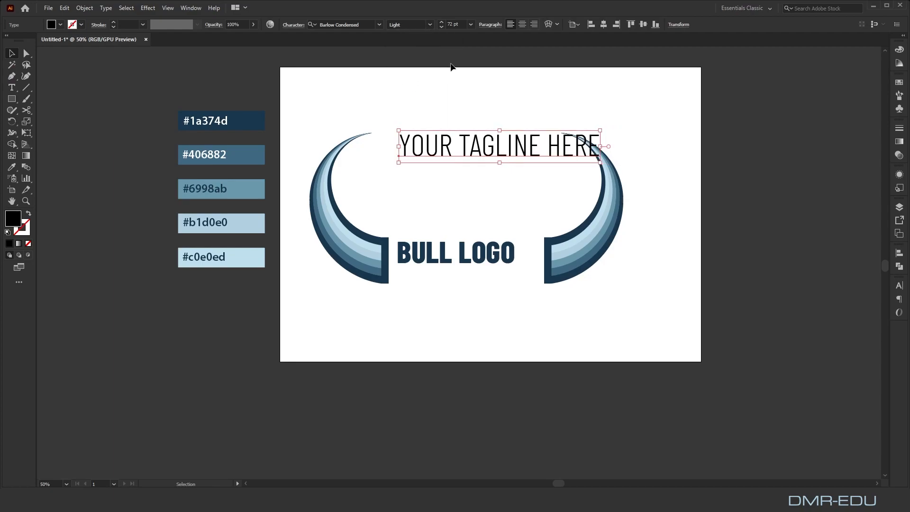
left_click(471, 24)
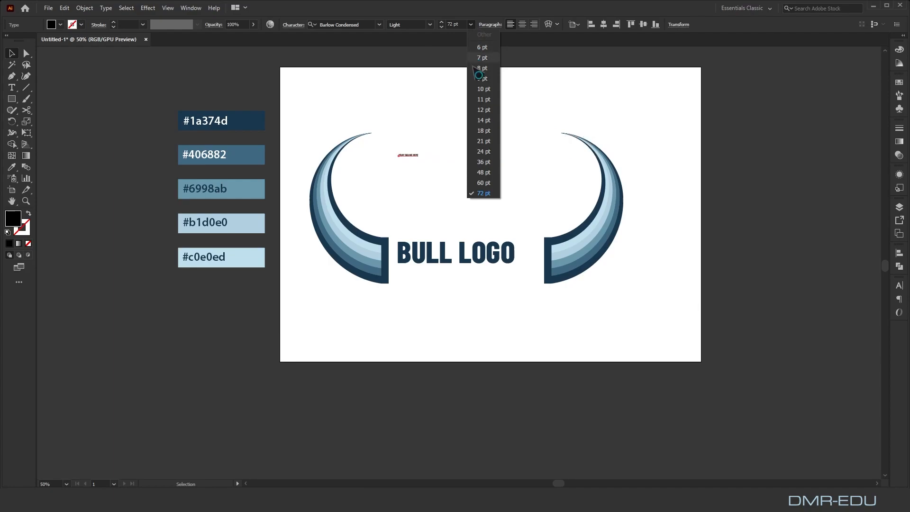
left_click(487, 153)
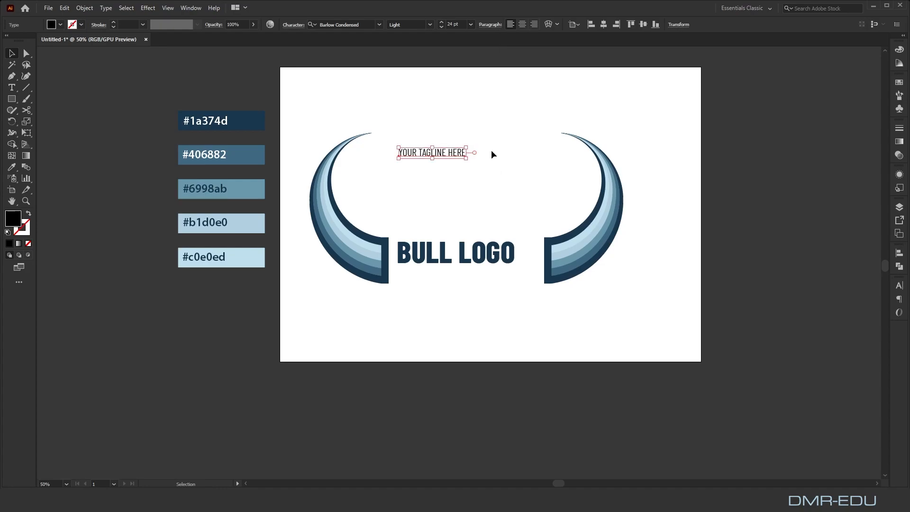
left_click(443, 22)
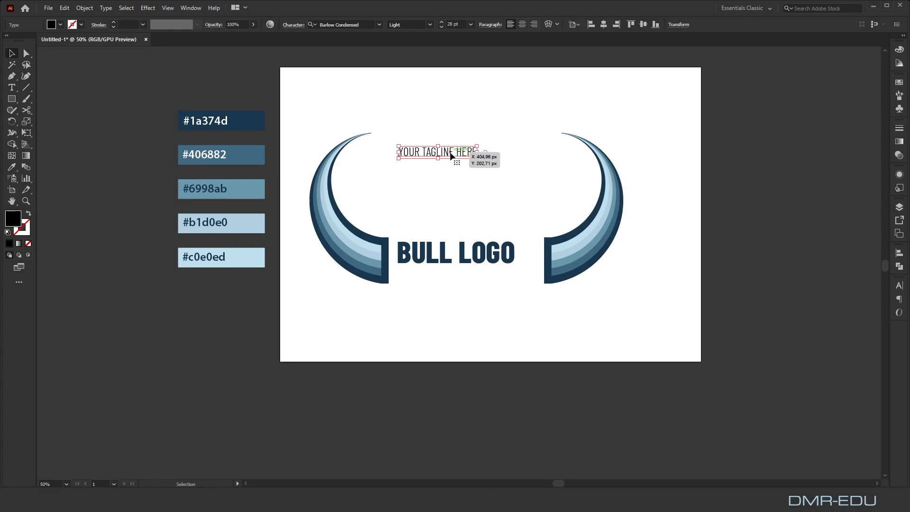
Move the tagline directly beneath the BULL LOGO text and set its tracking to 200
left_click_drag(450, 158, 451, 279)
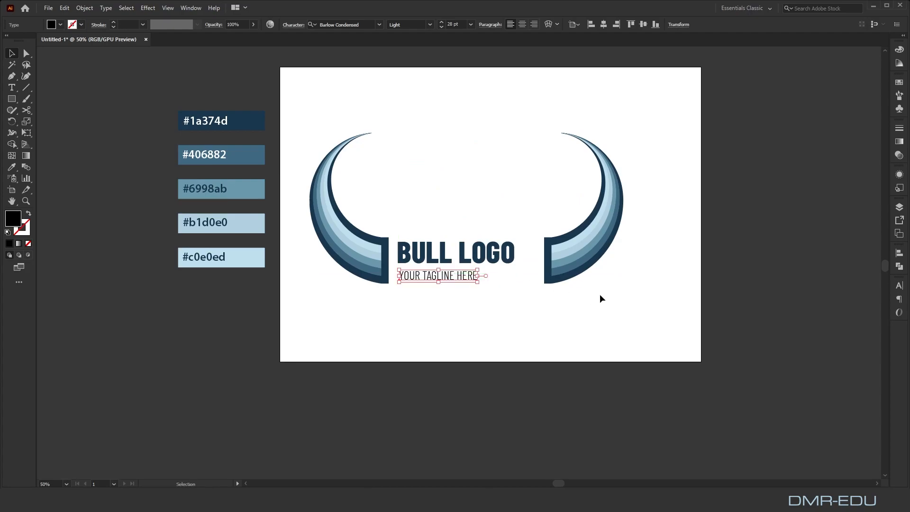
left_click(900, 285)
left_click(882, 336)
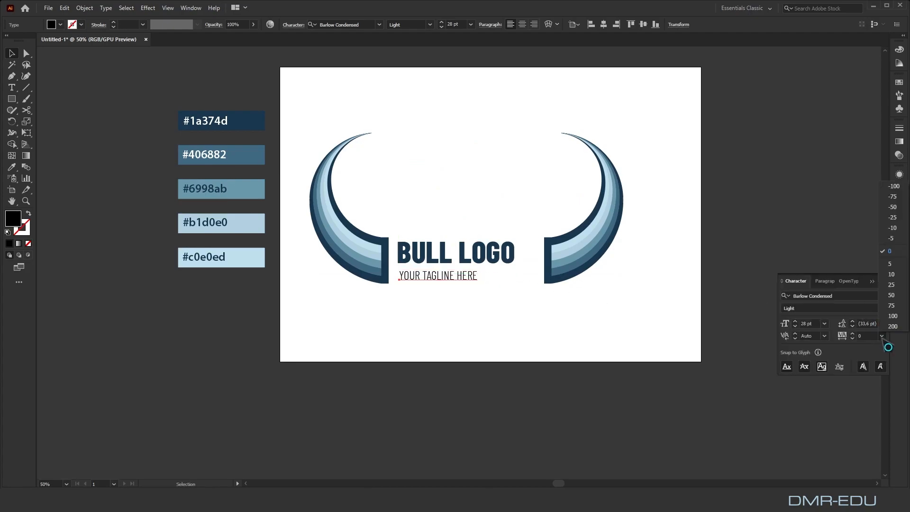
left_click(890, 326)
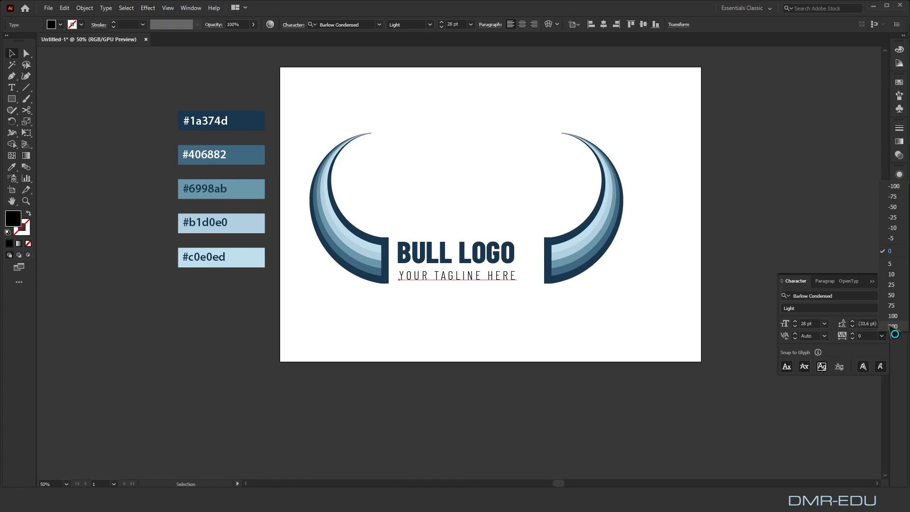
left_click(528, 262)
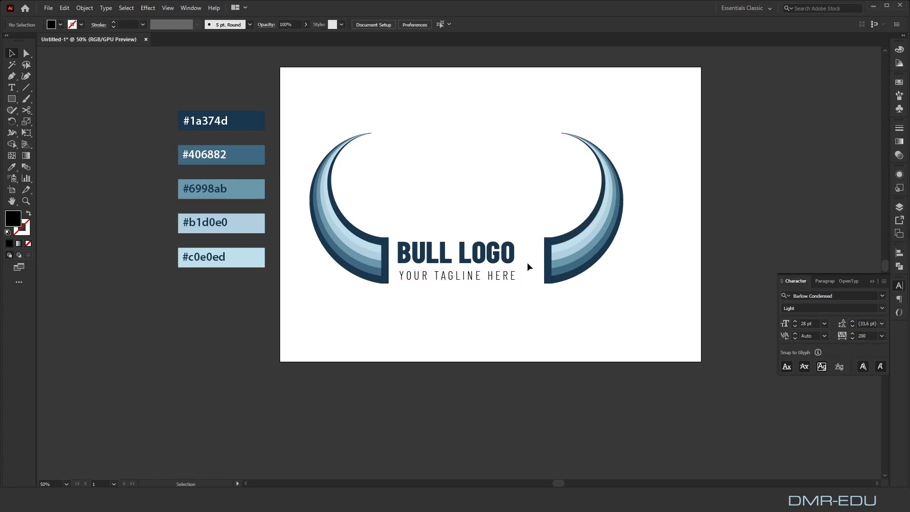
Align the BULL LOGO and tagline texts on their horizontal centers and group them
left_click_drag(528, 216, 448, 311)
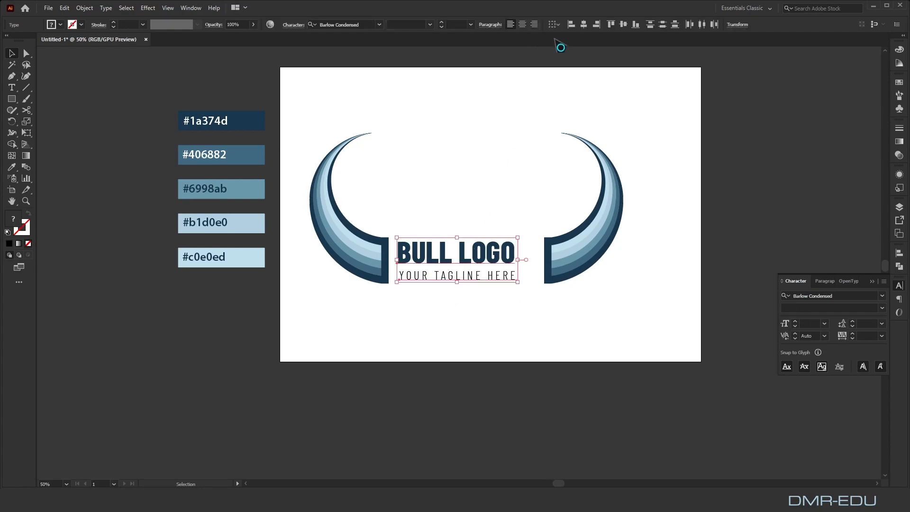
left_click(584, 25)
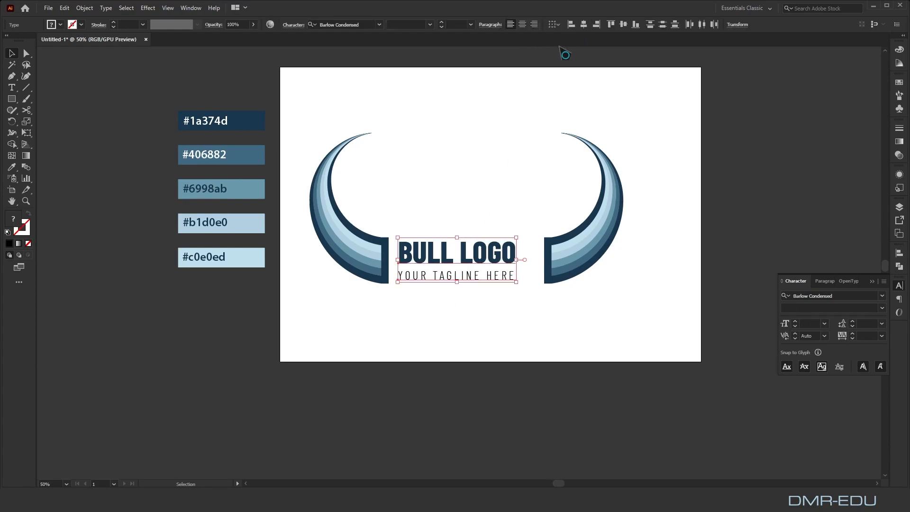
left_click(84, 8)
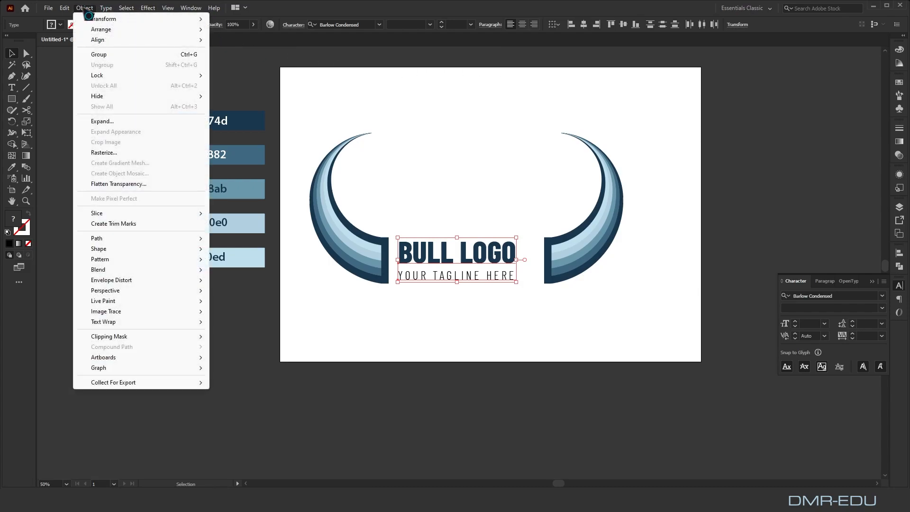
left_click(101, 54)
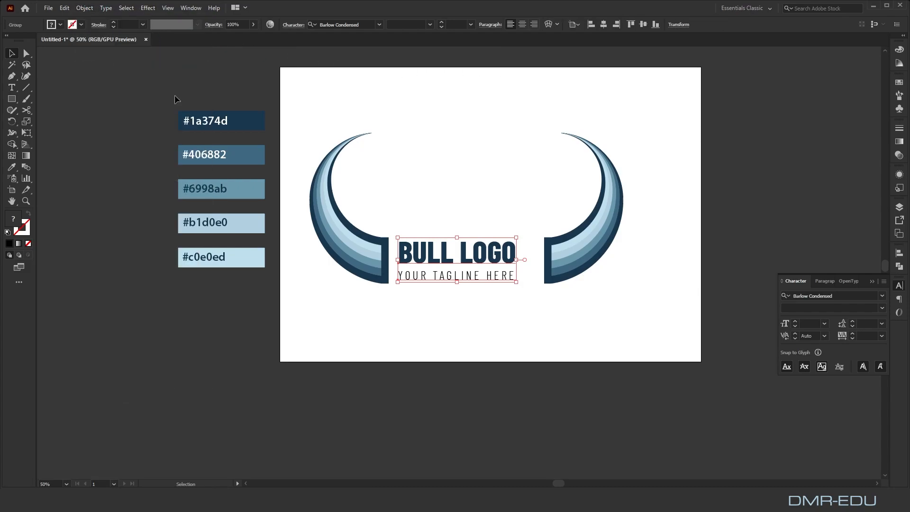
Shift the text group slightly toward the left horn and move the right horn horizontally inward, leaving a matching small gap beside the text
left_click(449, 161)
left_click_drag(445, 250, 441, 250)
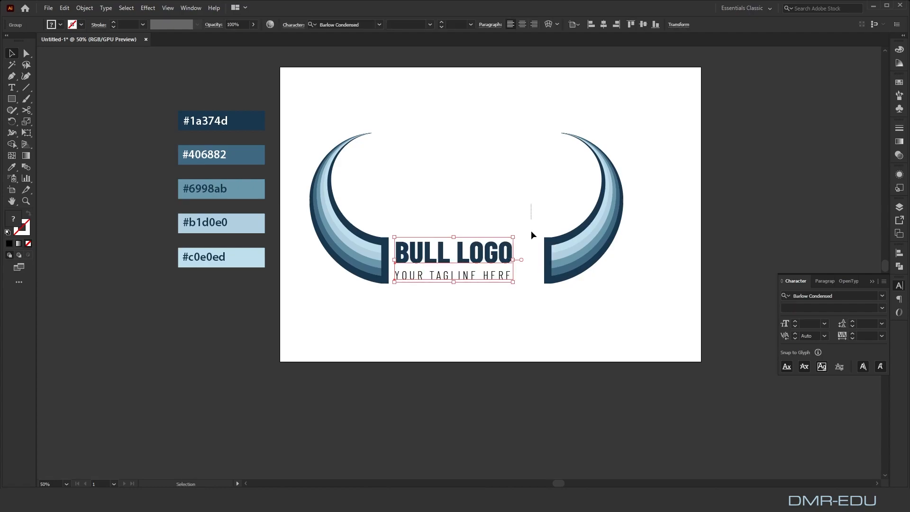
left_click_drag(587, 311, 588, 311)
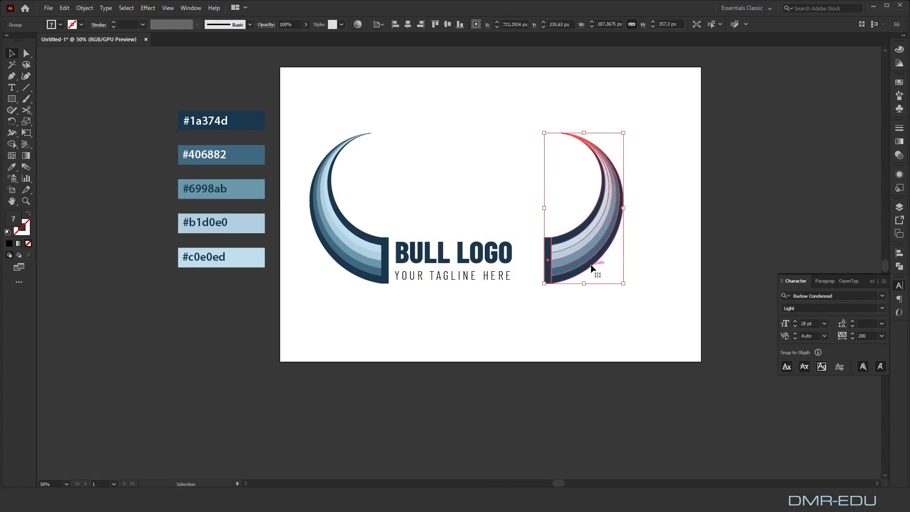
key("shift+Left")
key("shift+Left")
key("shift+Left")
key("shift+Left")
key("shift+Left")
key("shift+Left")
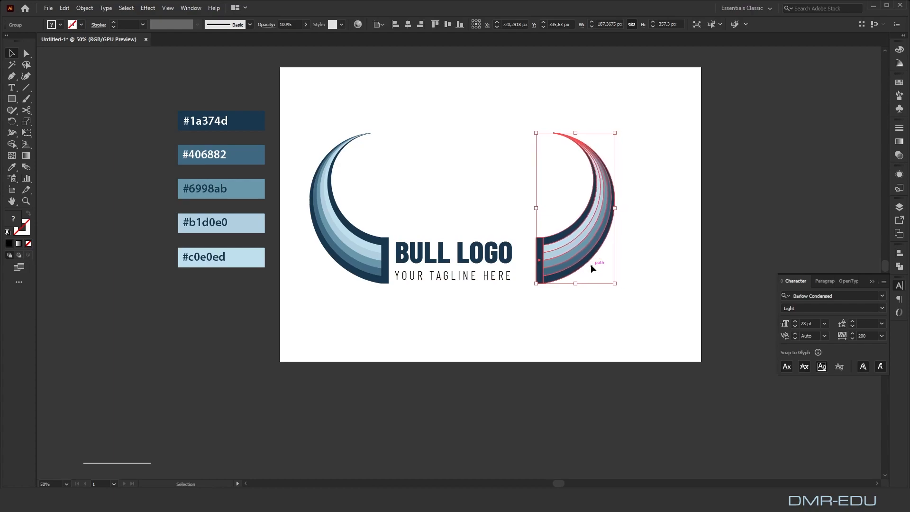
key("shift+Left")
key("shift+Left")
key("shift+Left")
key("shift+Left")
key("shift+Left")
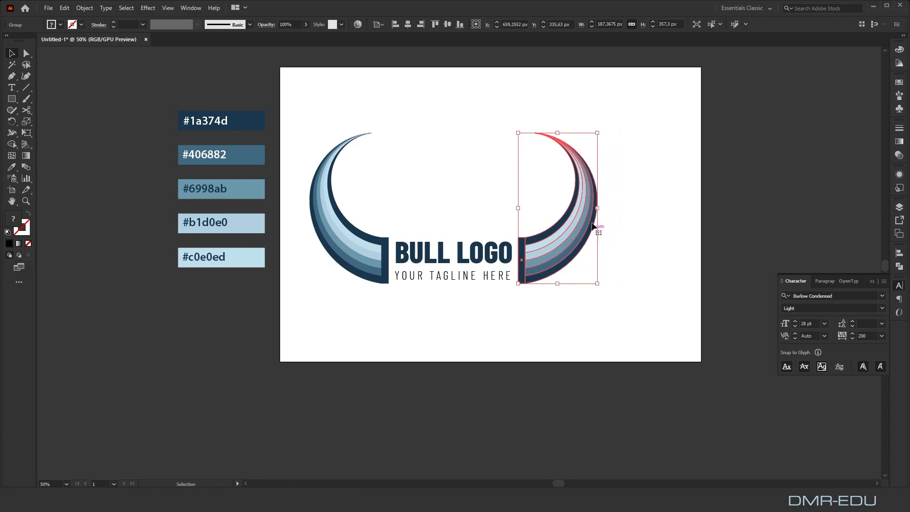
left_click(642, 167)
Group both horns with the text and center the whole logo horizontally and vertically on the artboard
left_click_drag(646, 102, 311, 329)
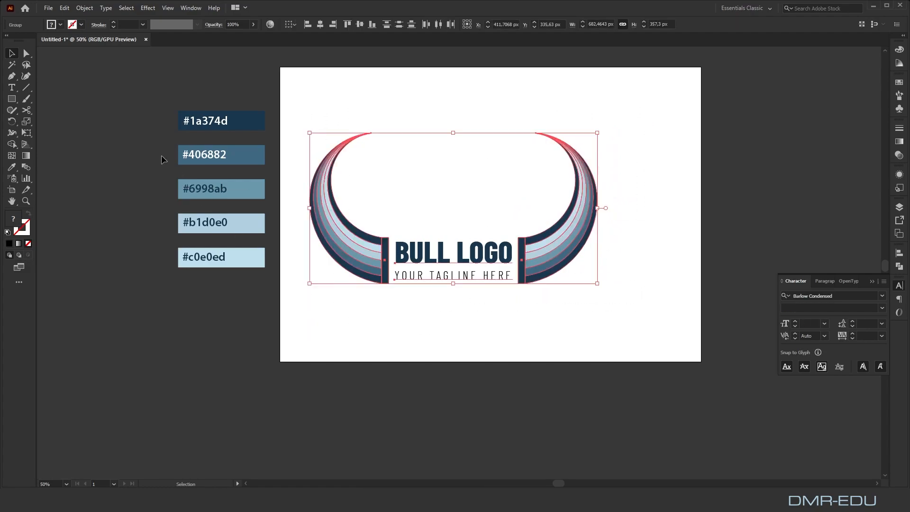
left_click(85, 7)
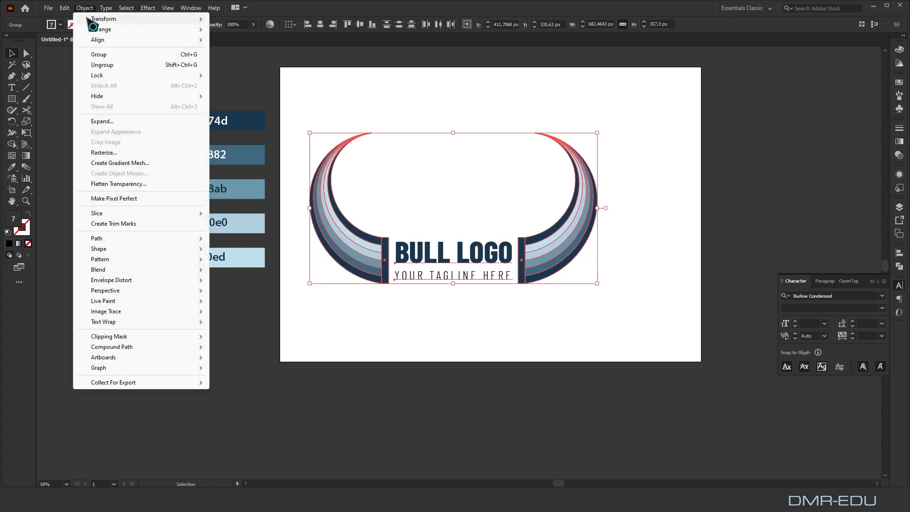
left_click(103, 55)
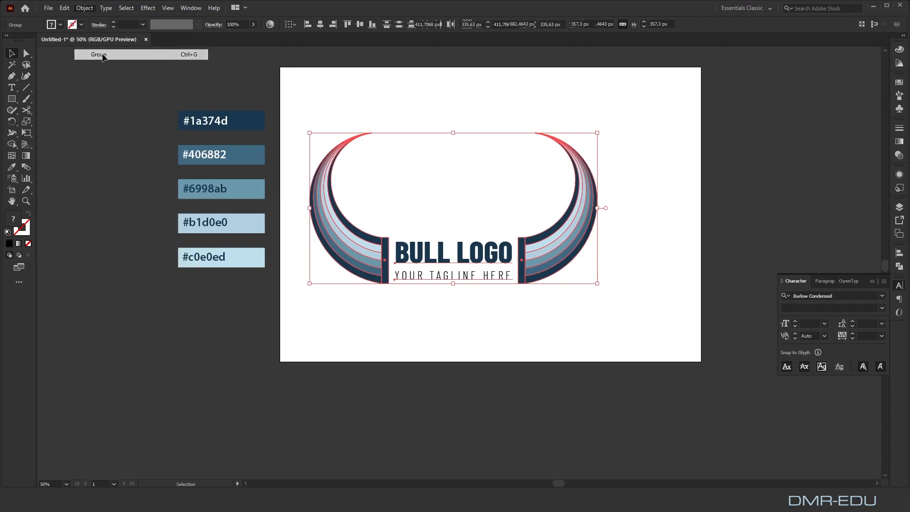
left_click(320, 25)
left_click(359, 24)
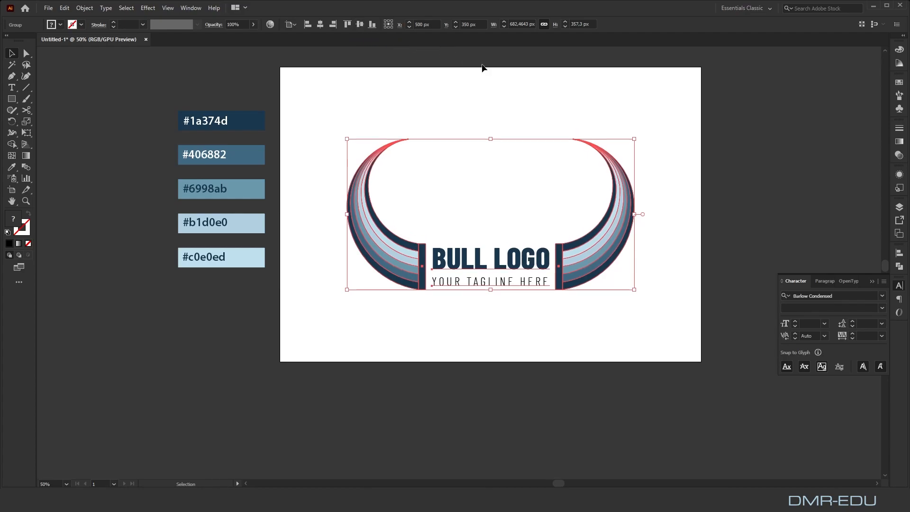
left_click(649, 107)
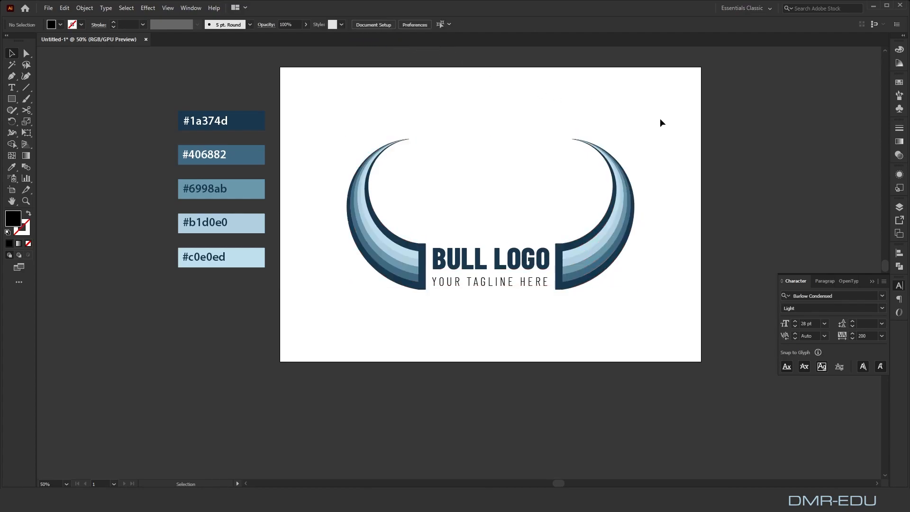